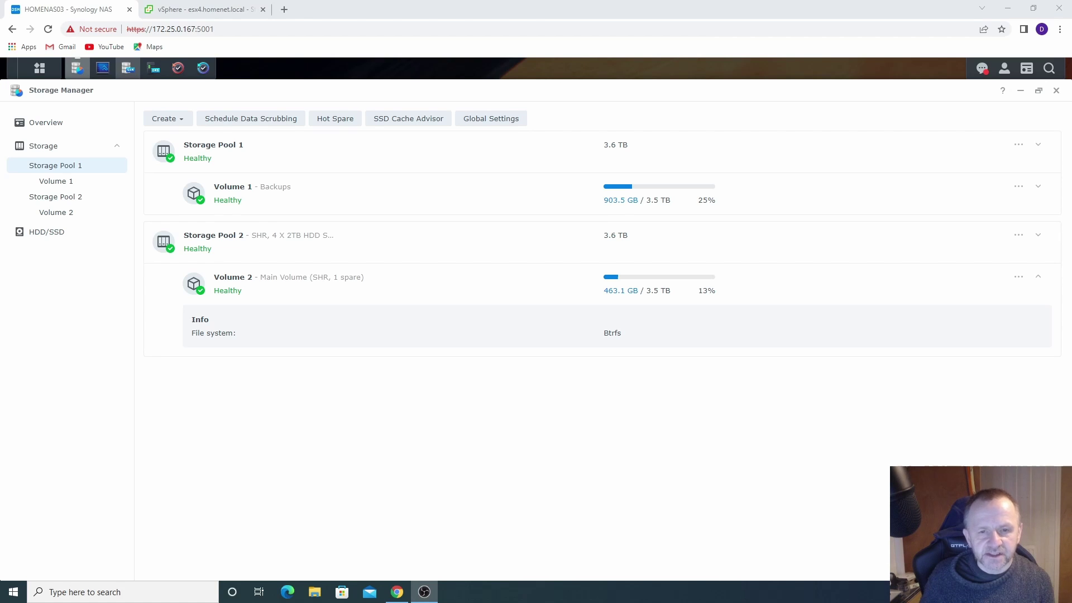
click(758, 293)
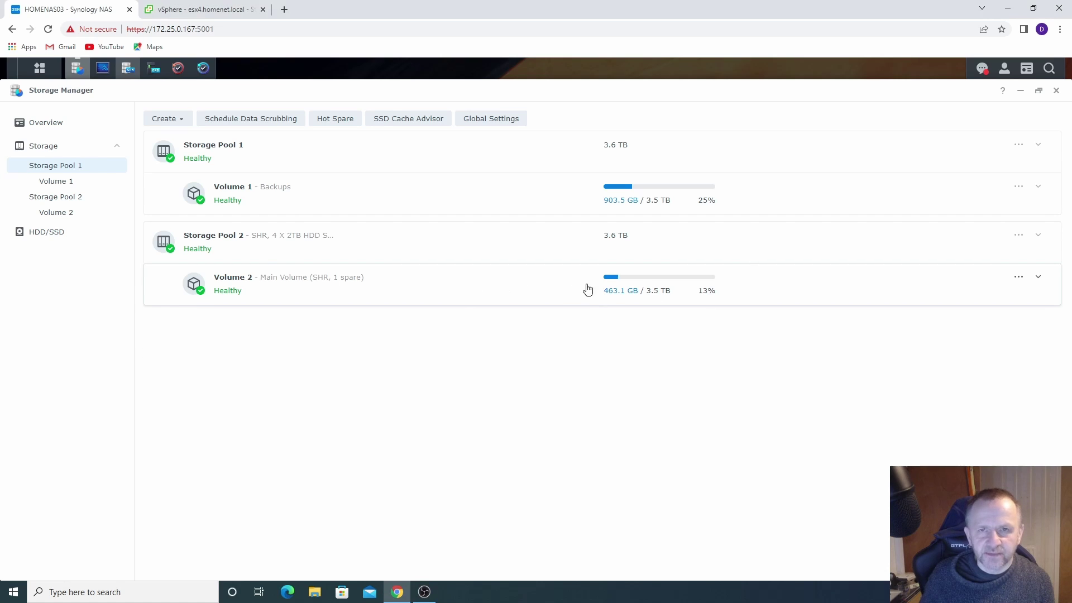
click(366, 291)
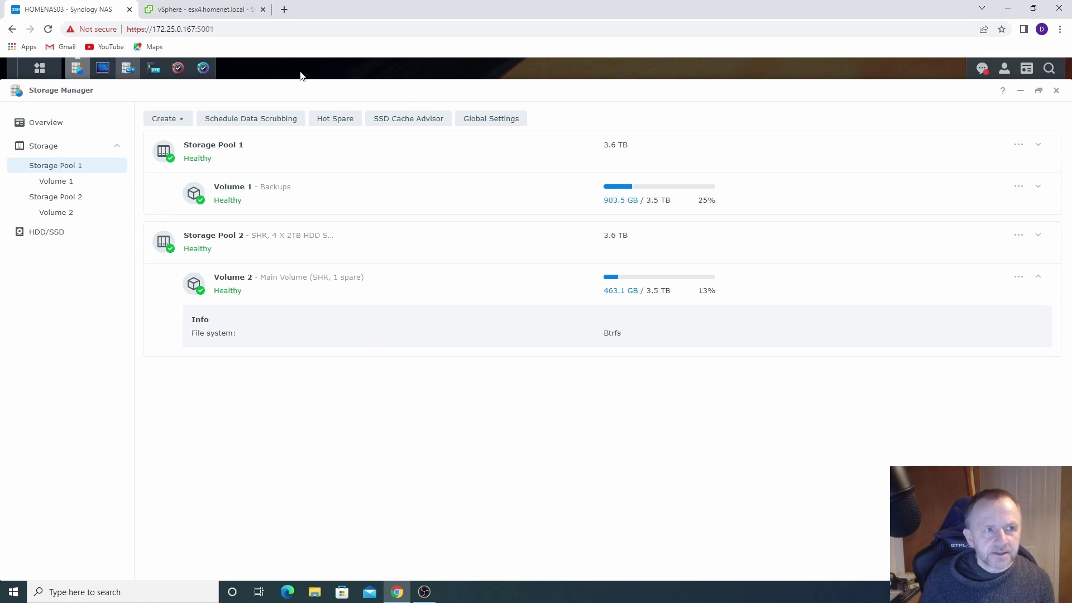
Start adding a host named ESX4 with the VMware ESXi operating system in SAN Manager.
click(128, 69)
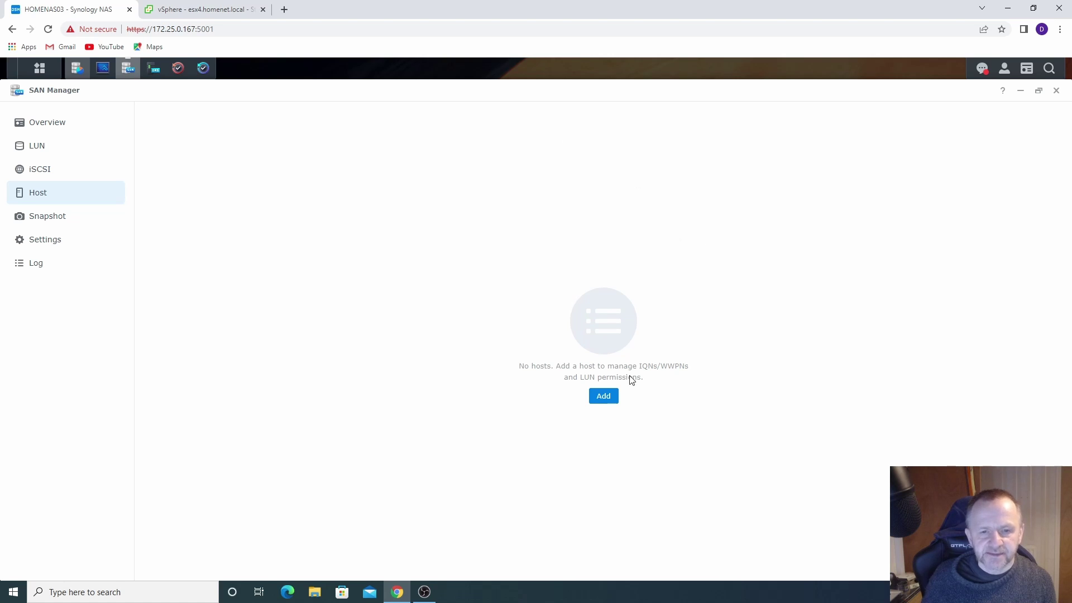
click(604, 396)
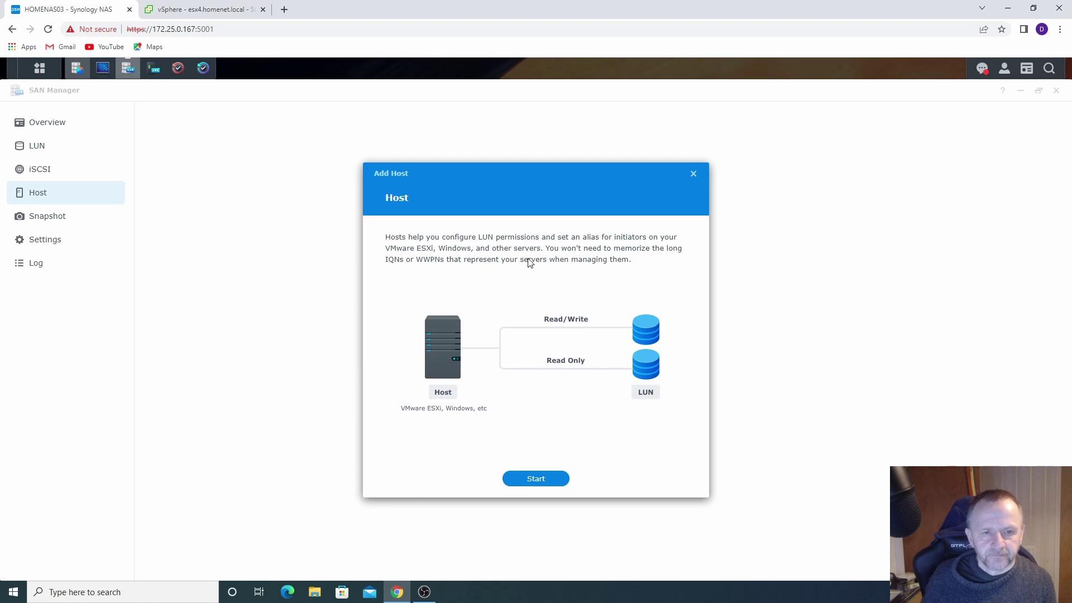
click(536, 480)
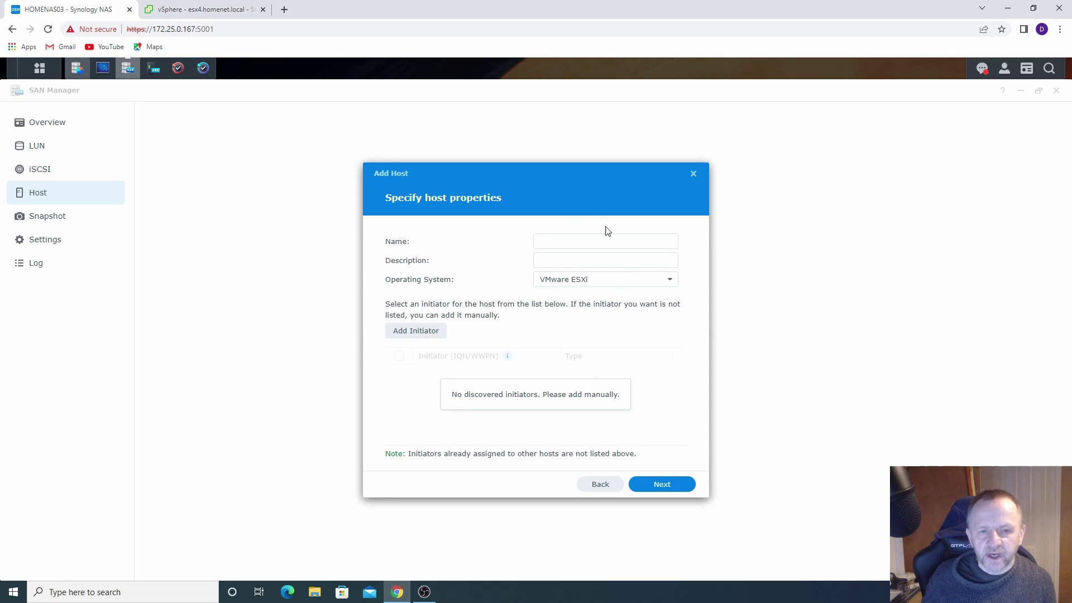
click(560, 240)
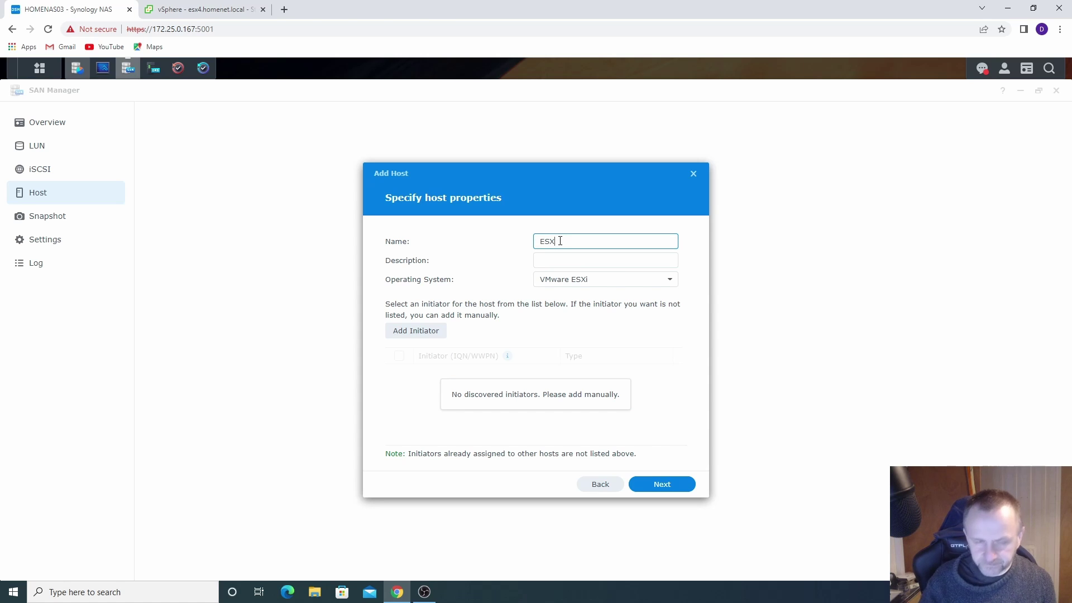
click(600, 363)
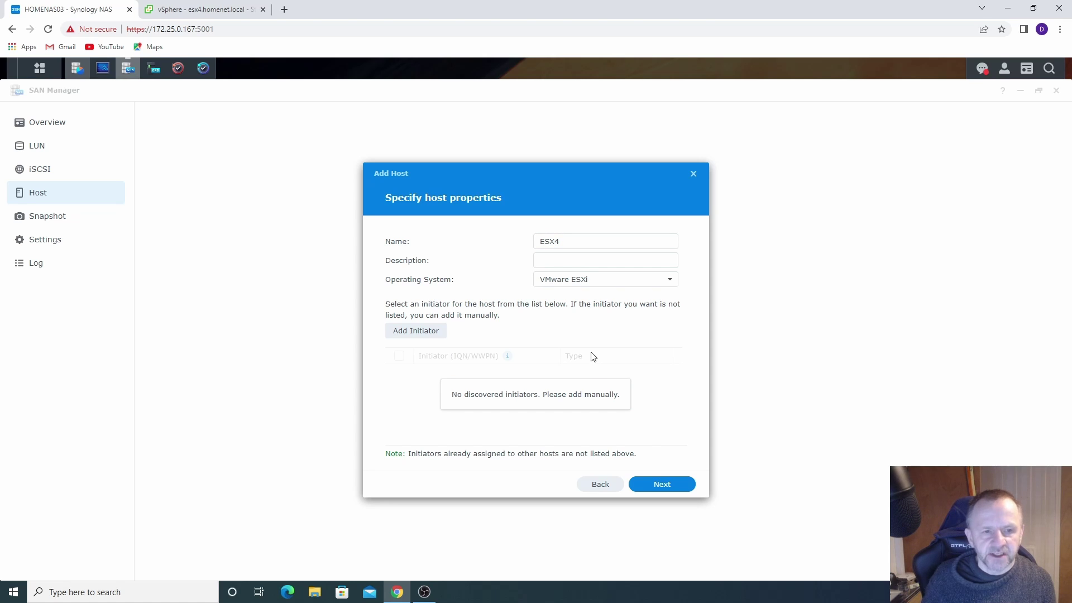
click(421, 339)
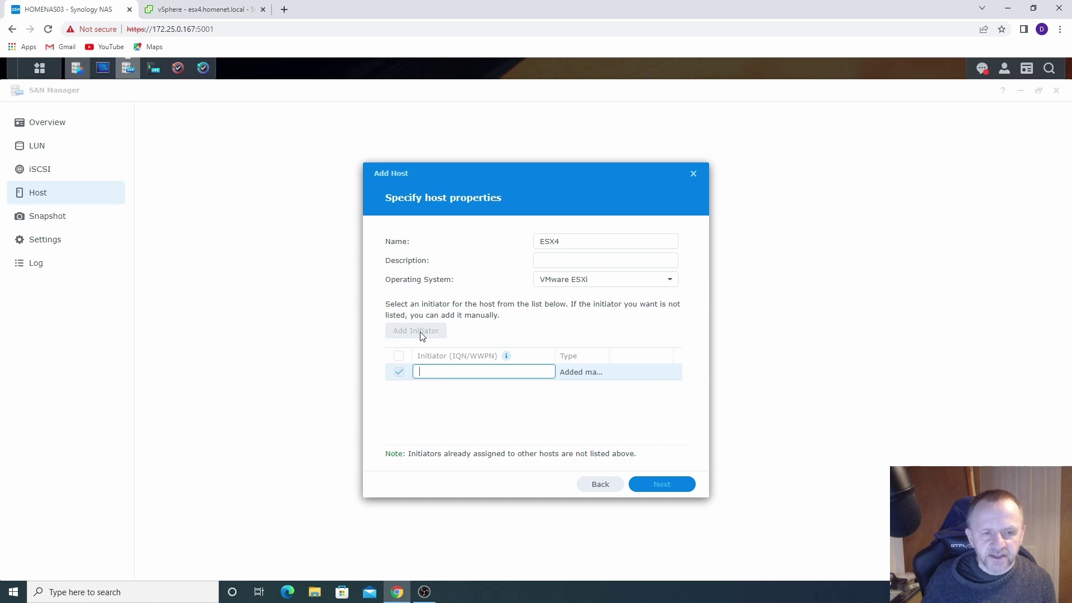
Switch to the vSphere Client and copy the iSCSI name of software adapter vmhba66 on esx4.homenet.local.
click(188, 12)
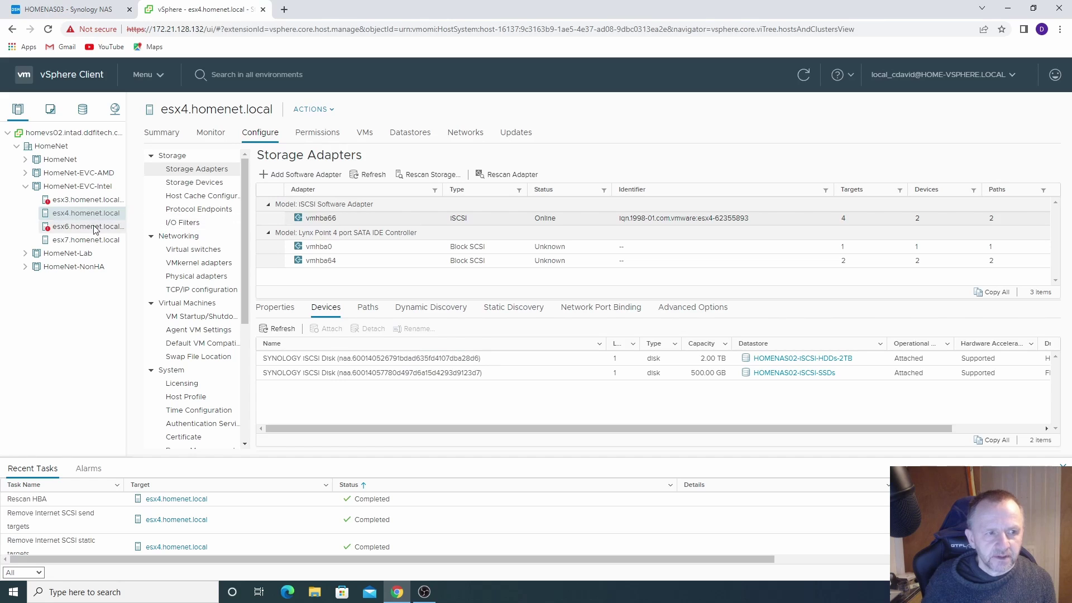
click(326, 221)
click(275, 307)
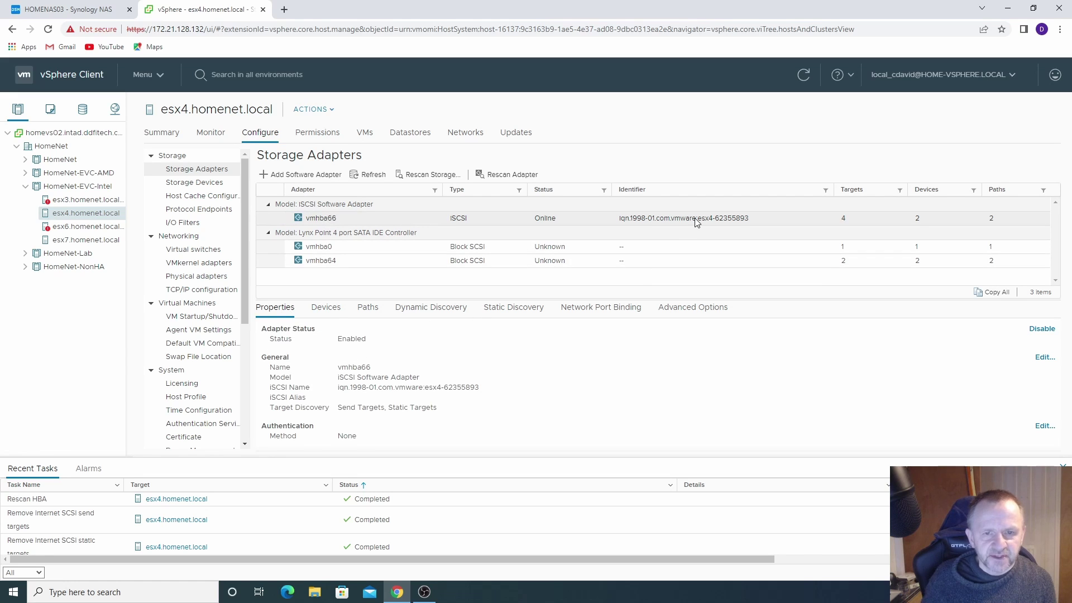
drag(487, 393, 340, 394)
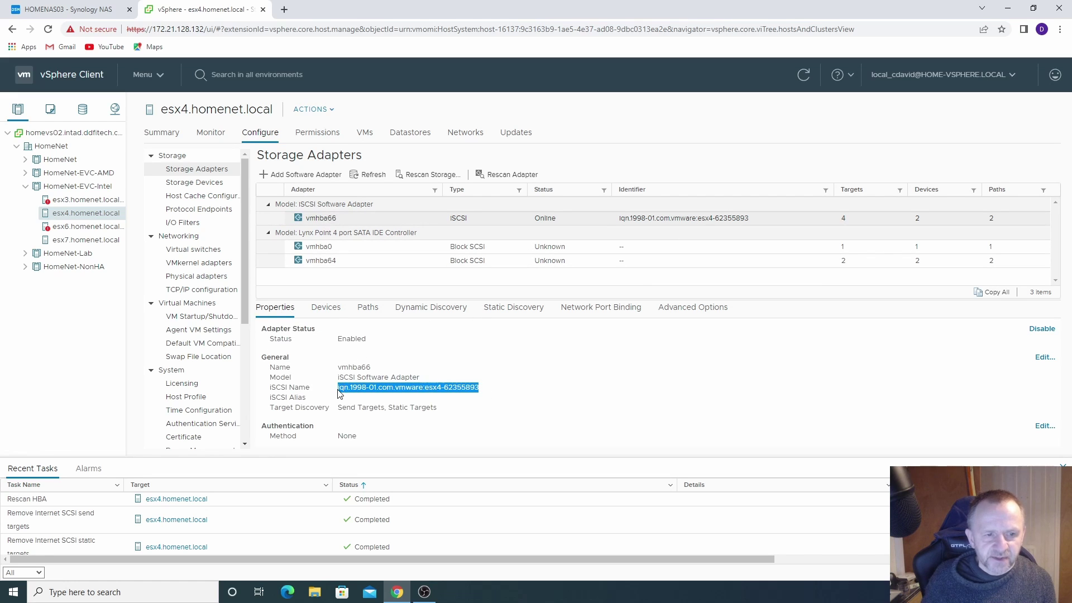
right_click(370, 388)
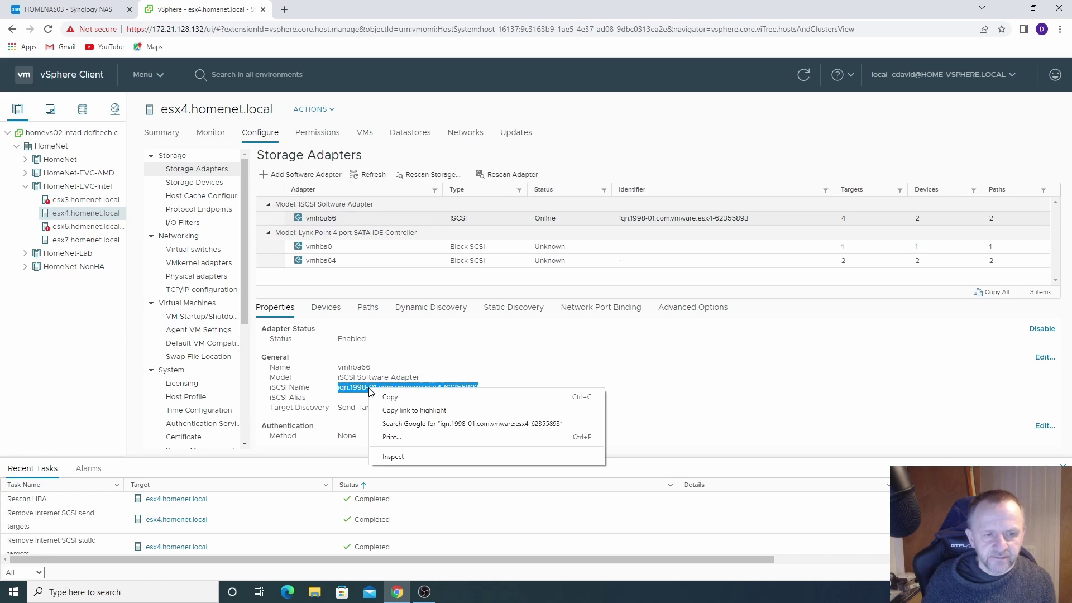
click(396, 397)
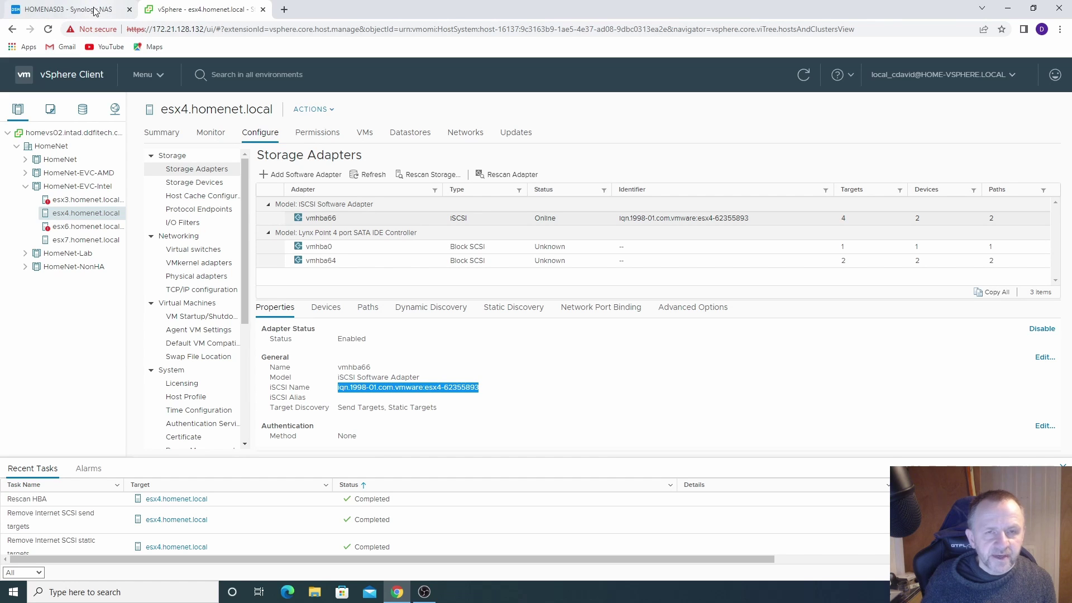
Switch back to the Synology NAS, add the initiator iqn.1998-01.com.vmware:esx4-62355893 to host ESX4 and finish creating the host.
click(50, 10)
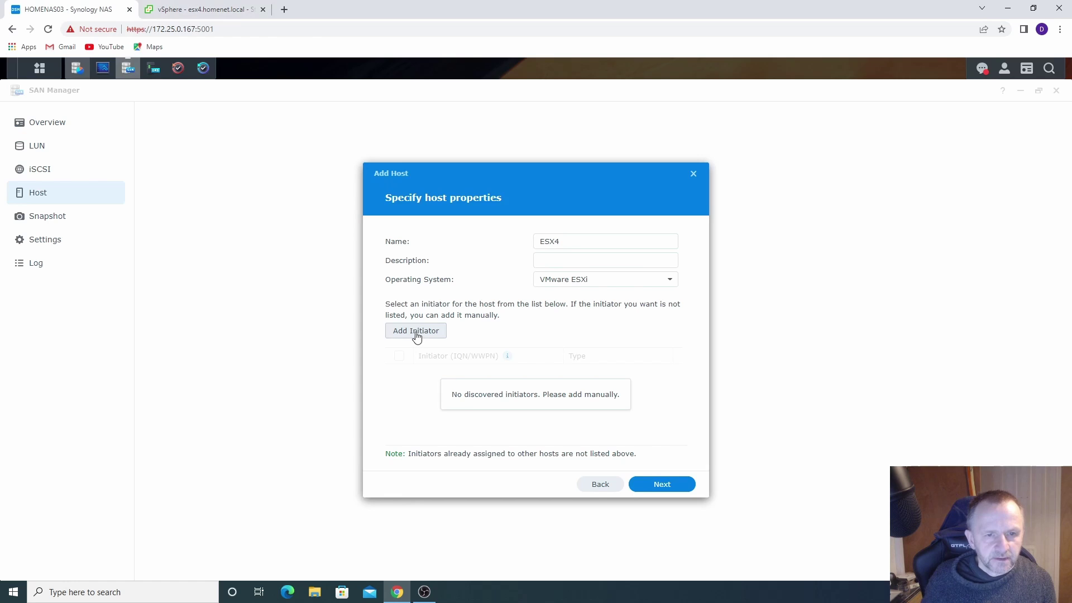
click(416, 335)
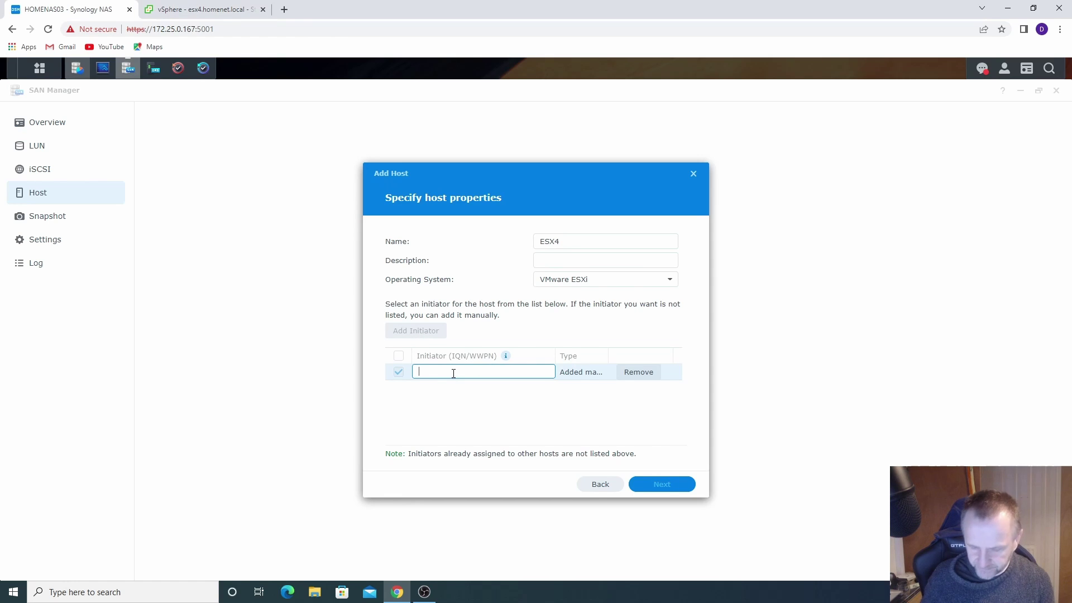
key(ctrl+v)
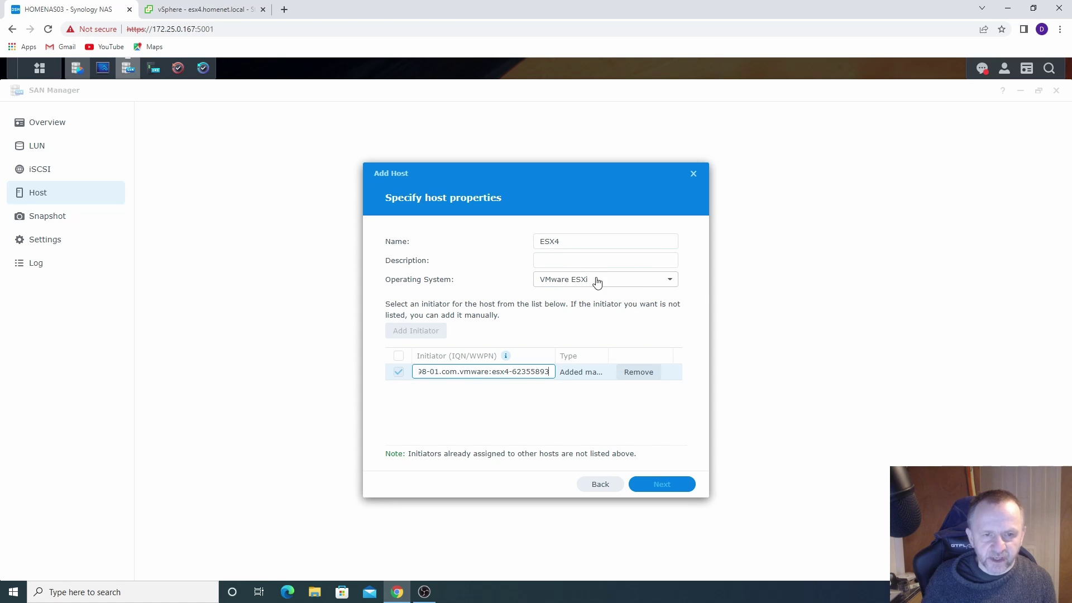
click(591, 414)
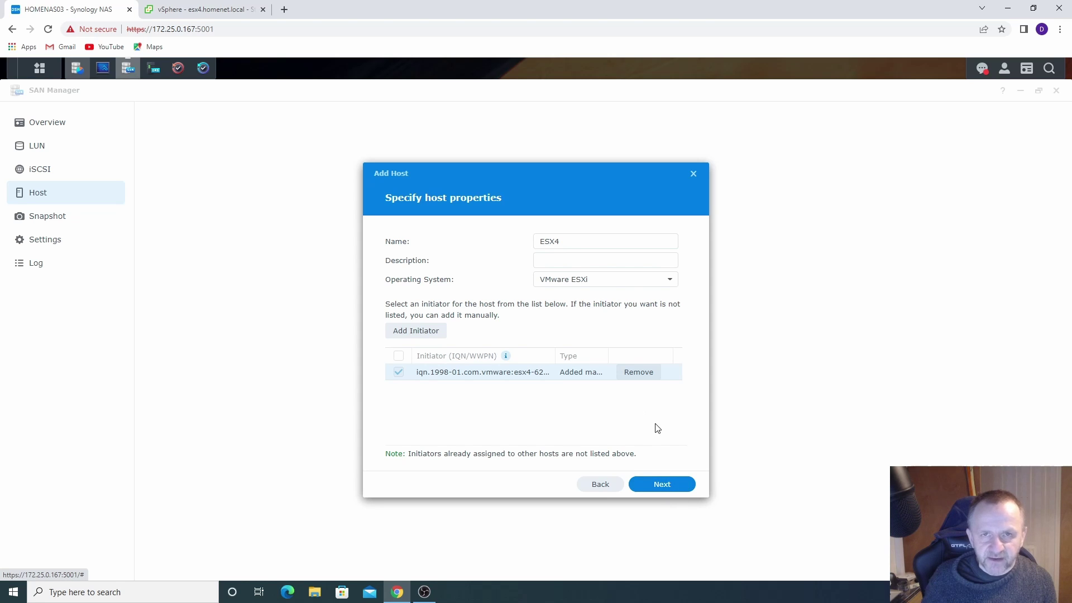
click(660, 485)
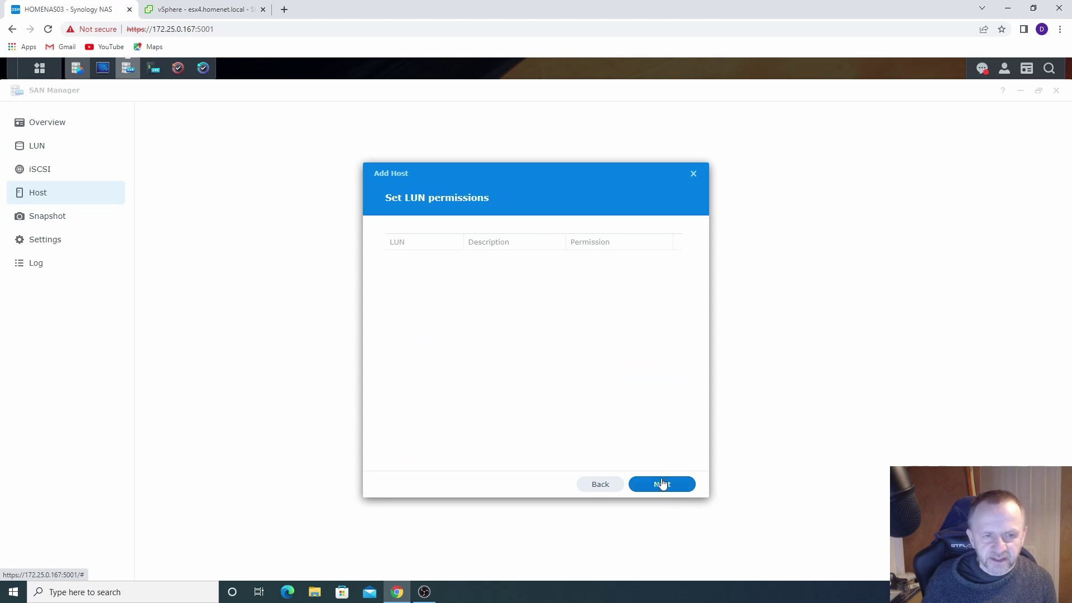
click(669, 488)
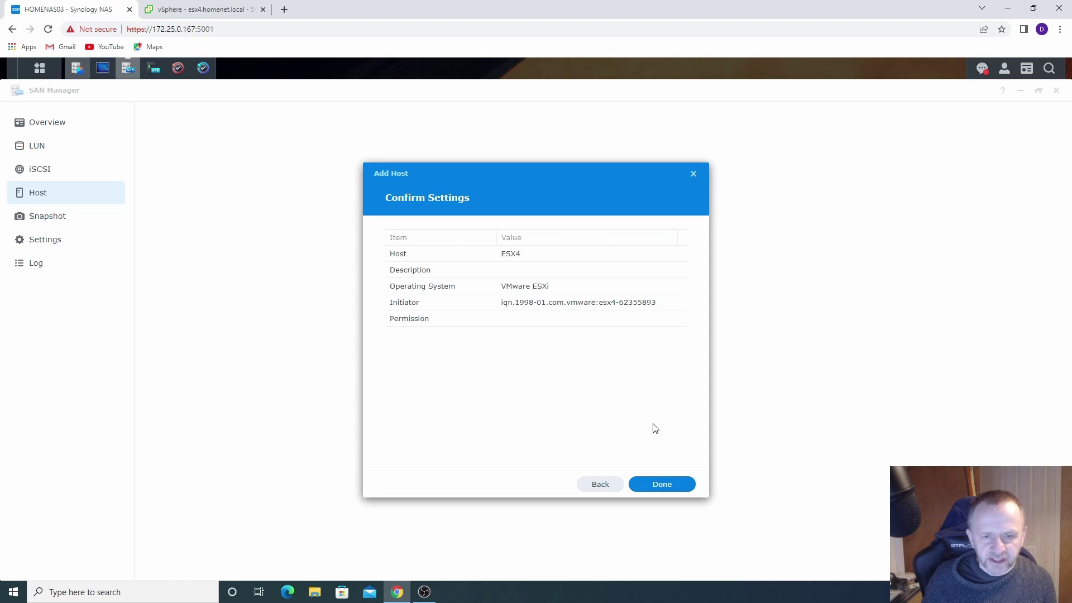
click(668, 485)
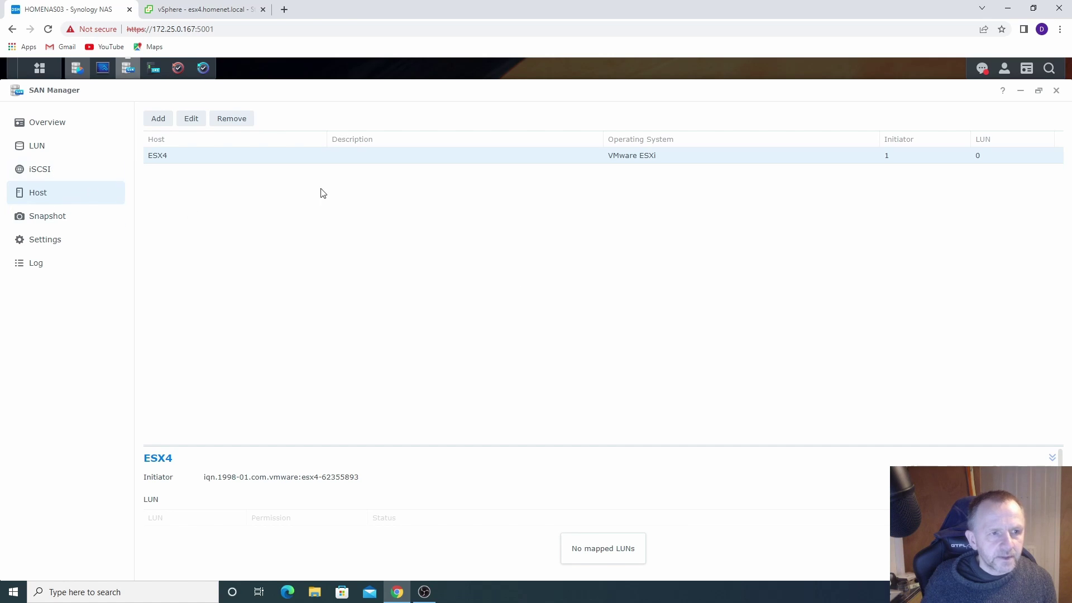
Create a new iSCSI target named VMWARE-Target-1 without CHAP, with its LUN mapping set to Map later.
click(49, 174)
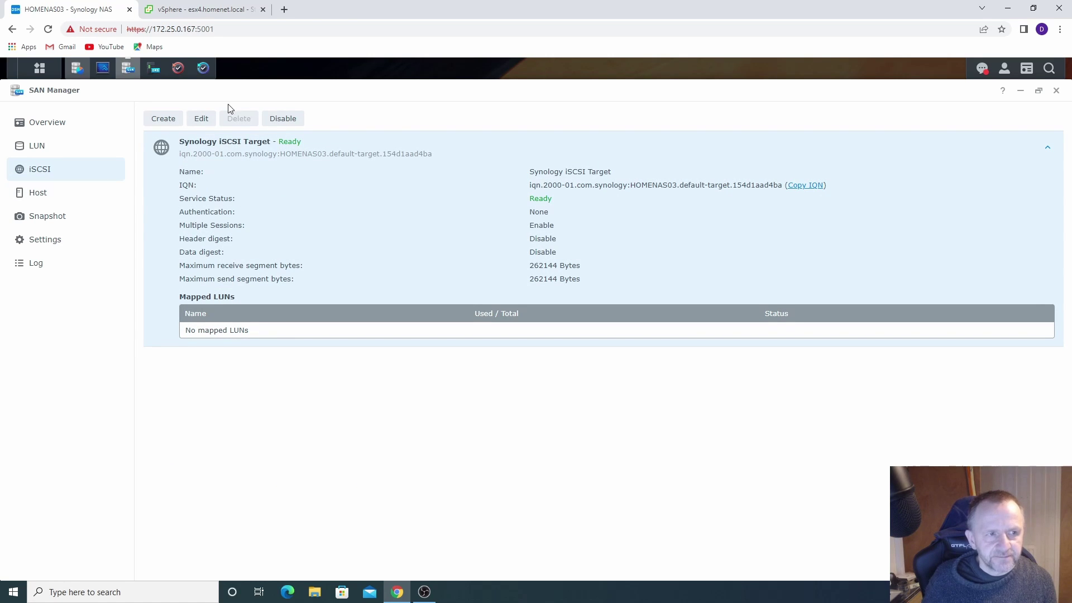
click(163, 120)
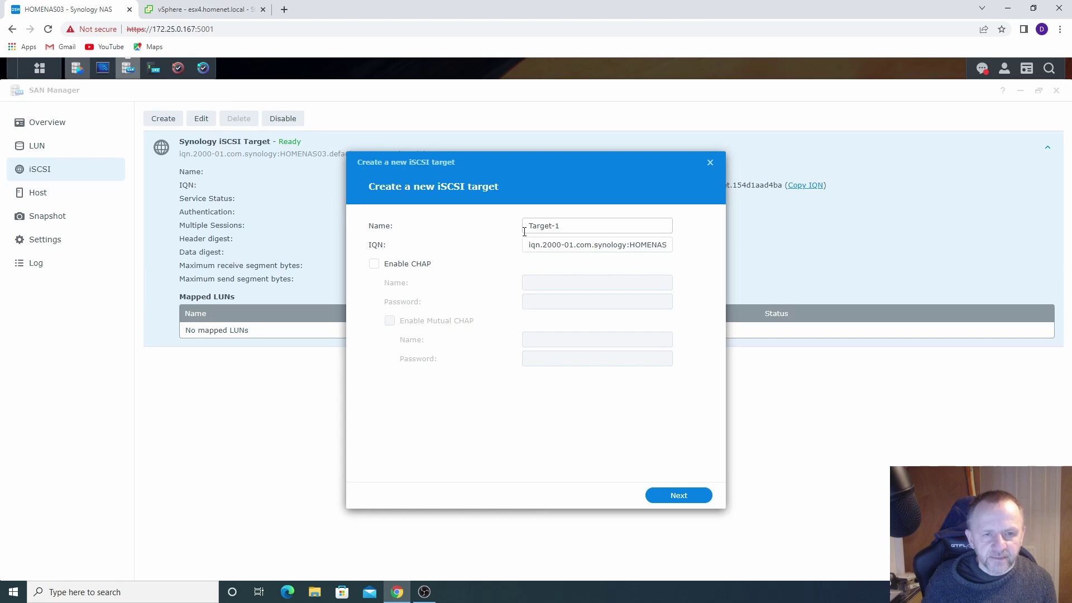
click(530, 226)
text(VMWARE)
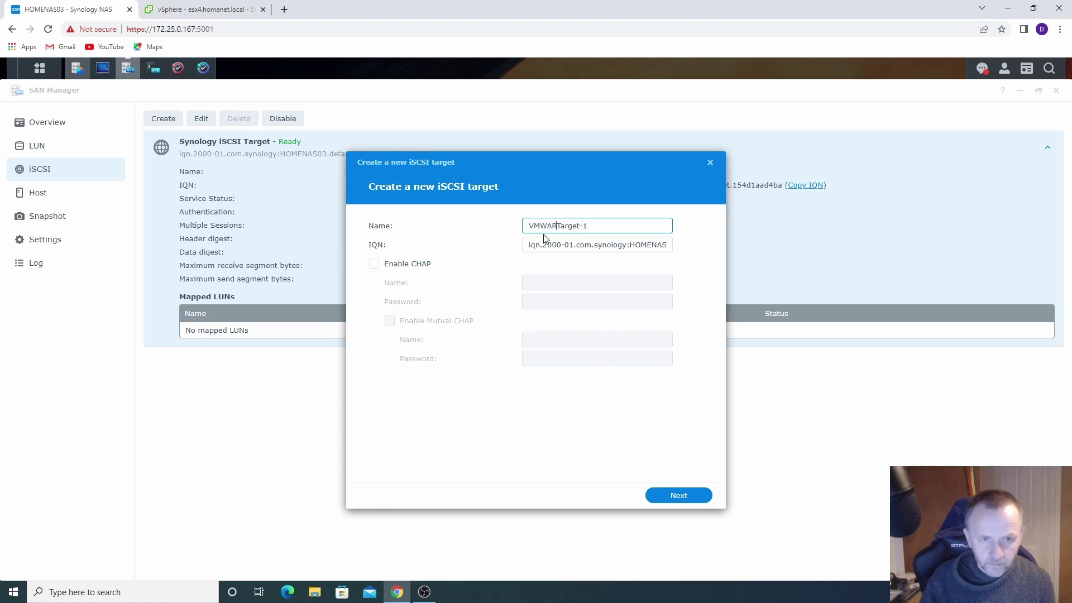
text(-)
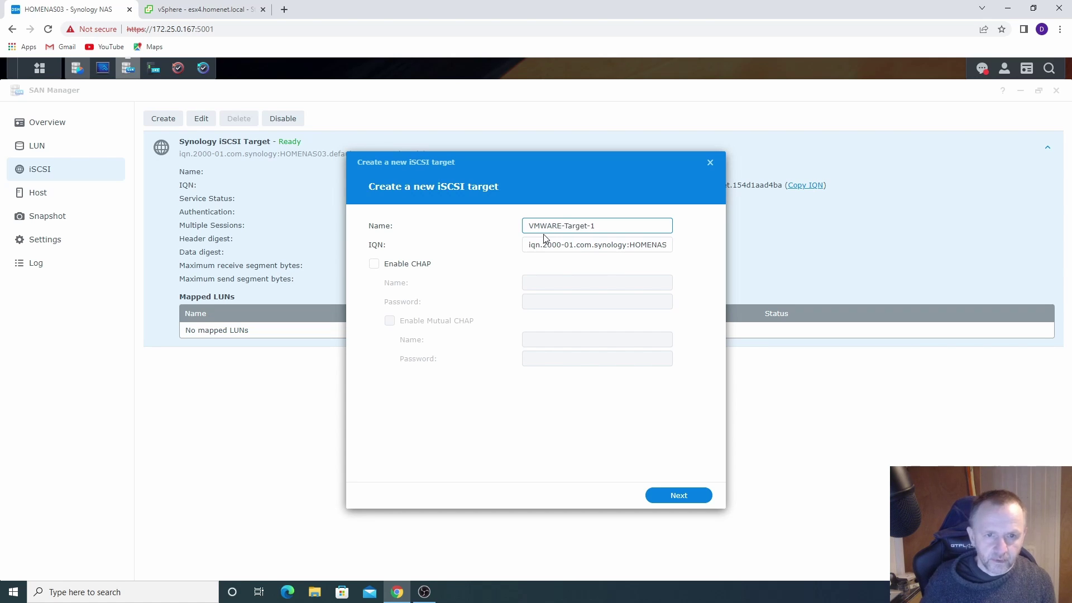
click(684, 500)
click(373, 340)
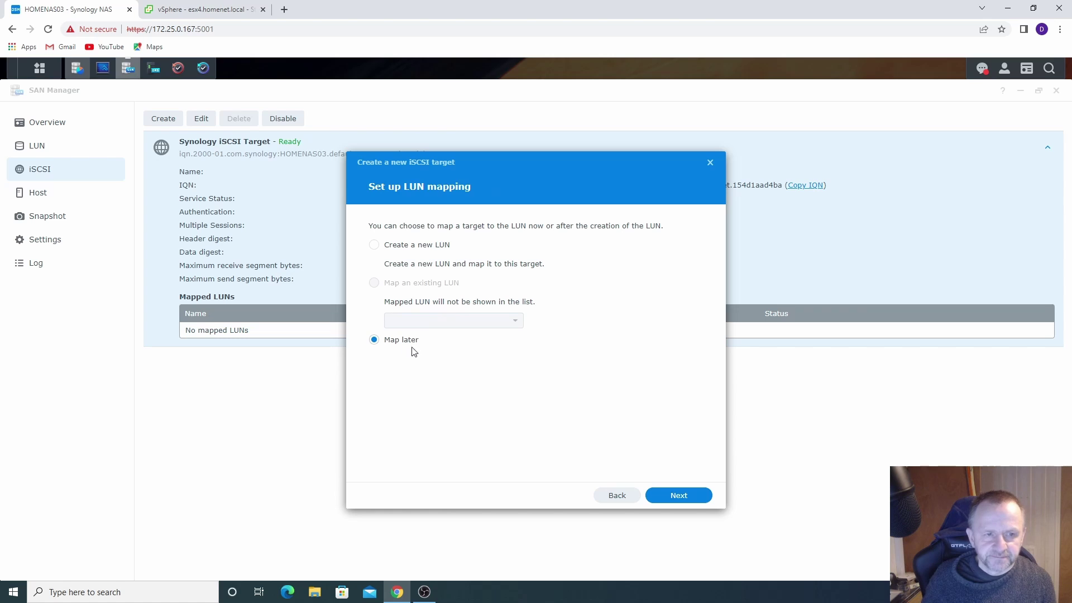
click(681, 497)
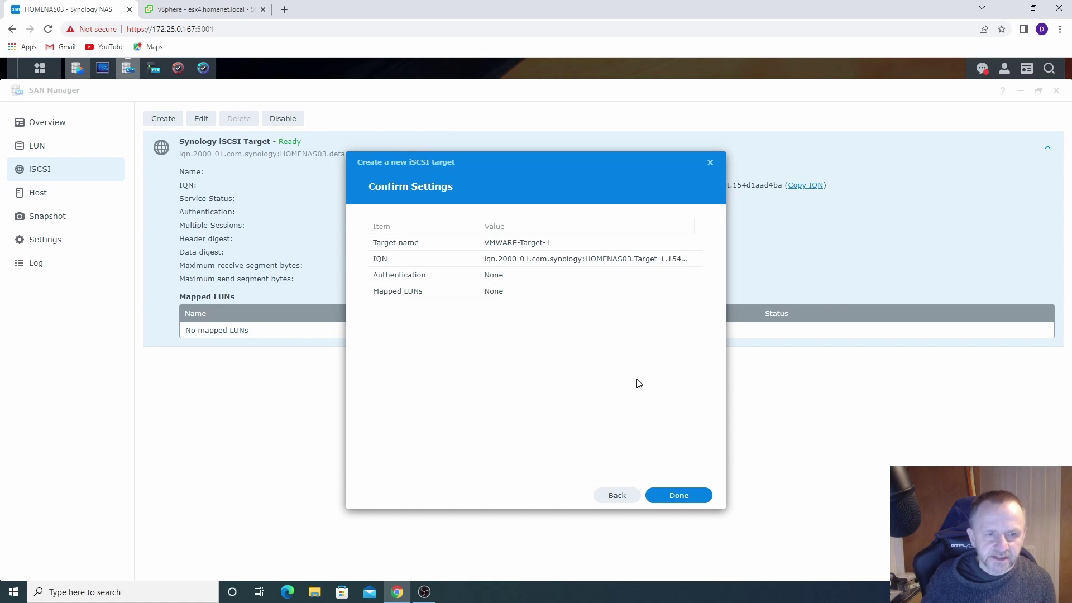
click(682, 497)
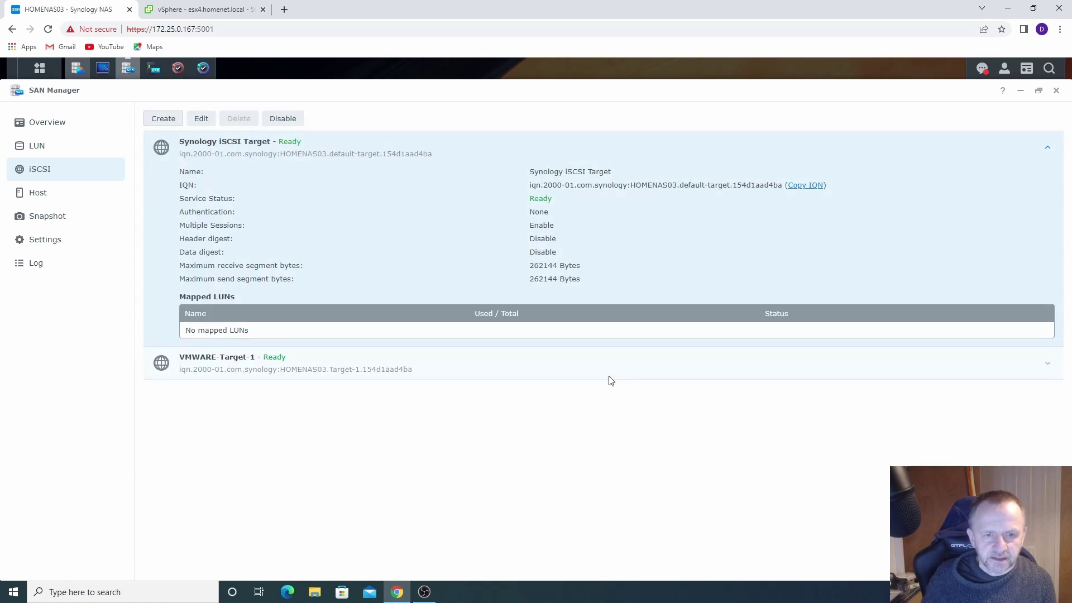
Edit VMWARE-Target-1 to allow multiple sessions from one or more iSCSI initiators.
click(554, 371)
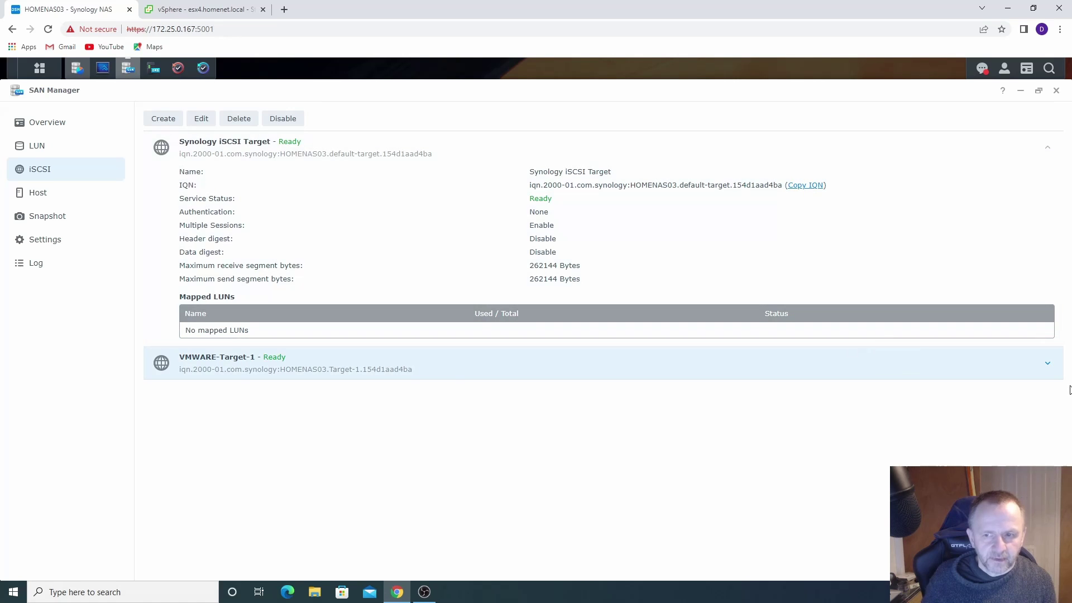
click(1048, 367)
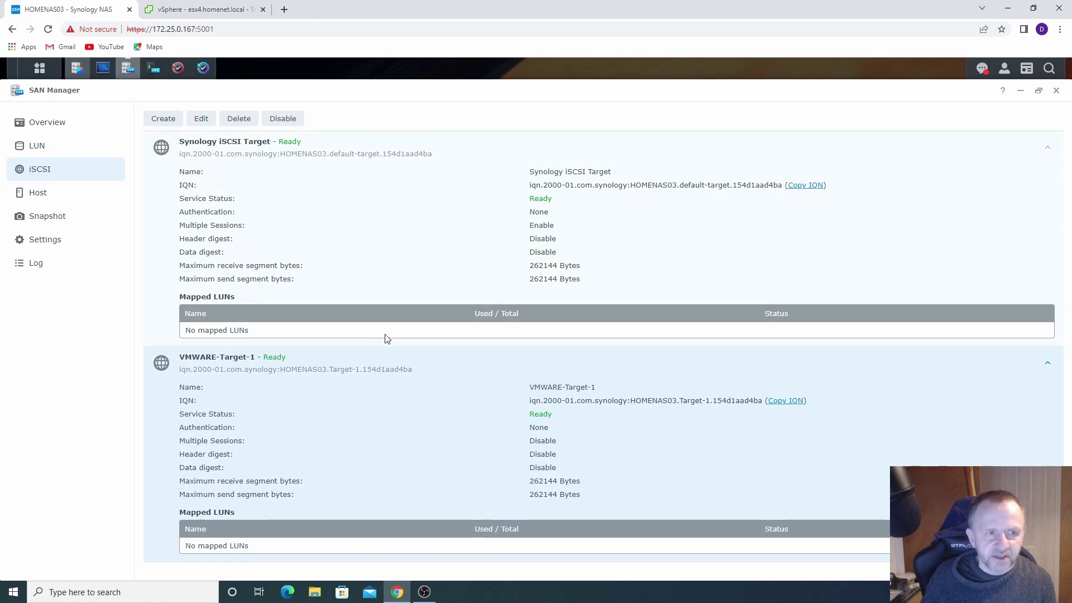
click(206, 119)
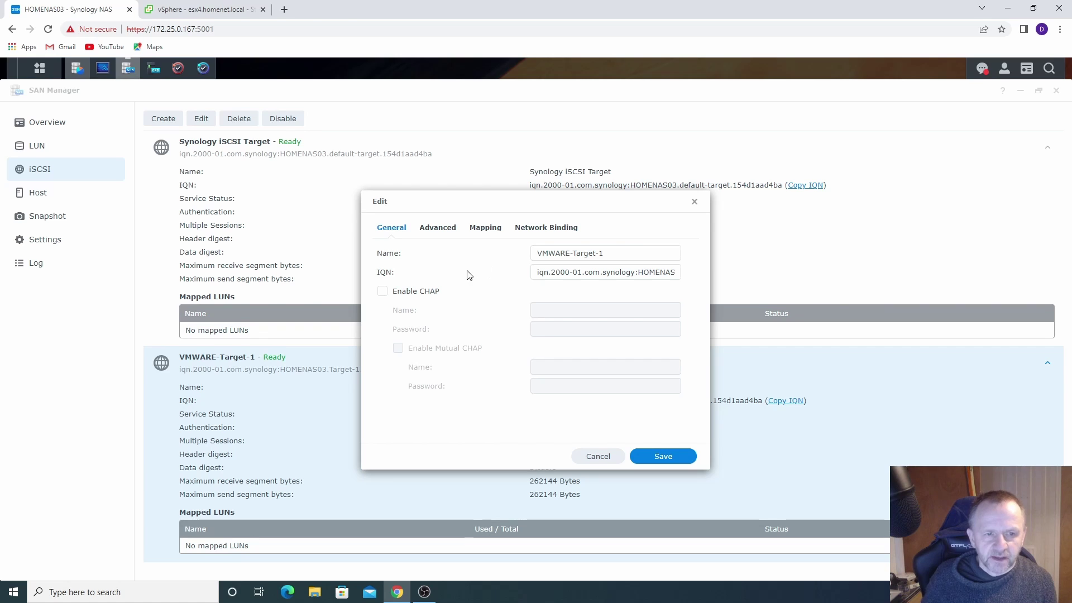
click(434, 233)
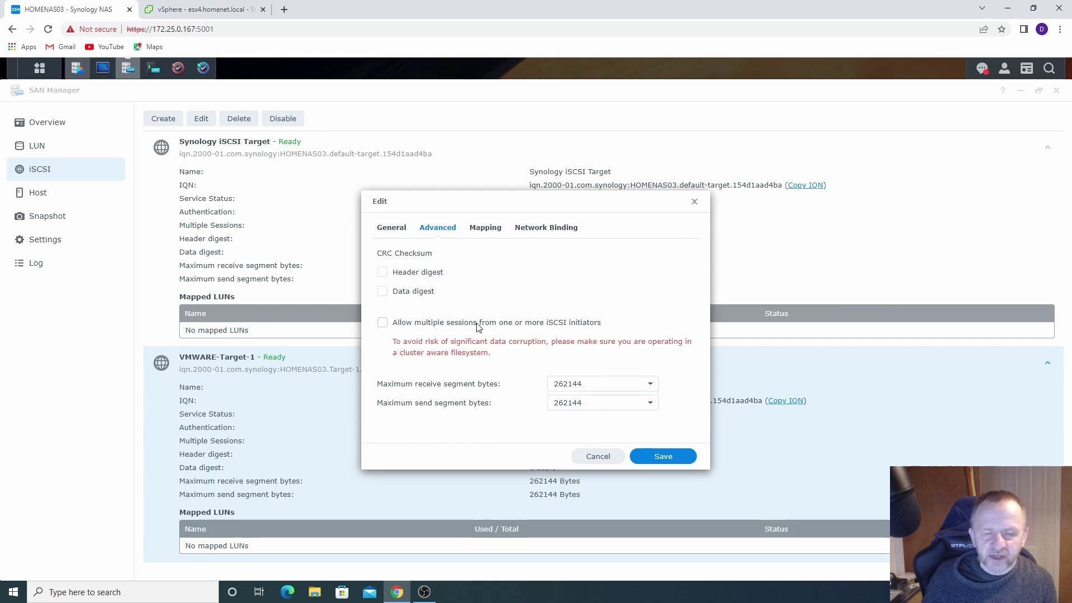
click(383, 323)
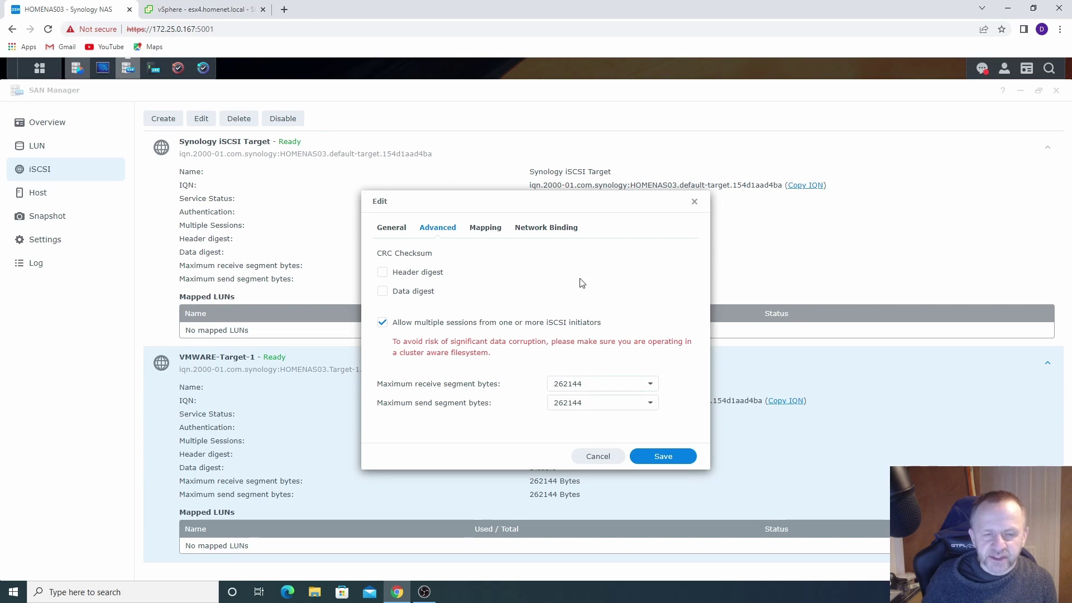
Restrict VMWARE-Target-1's network binding to only the Bond 2 interface (172.31.1.167) and save the target.
click(545, 230)
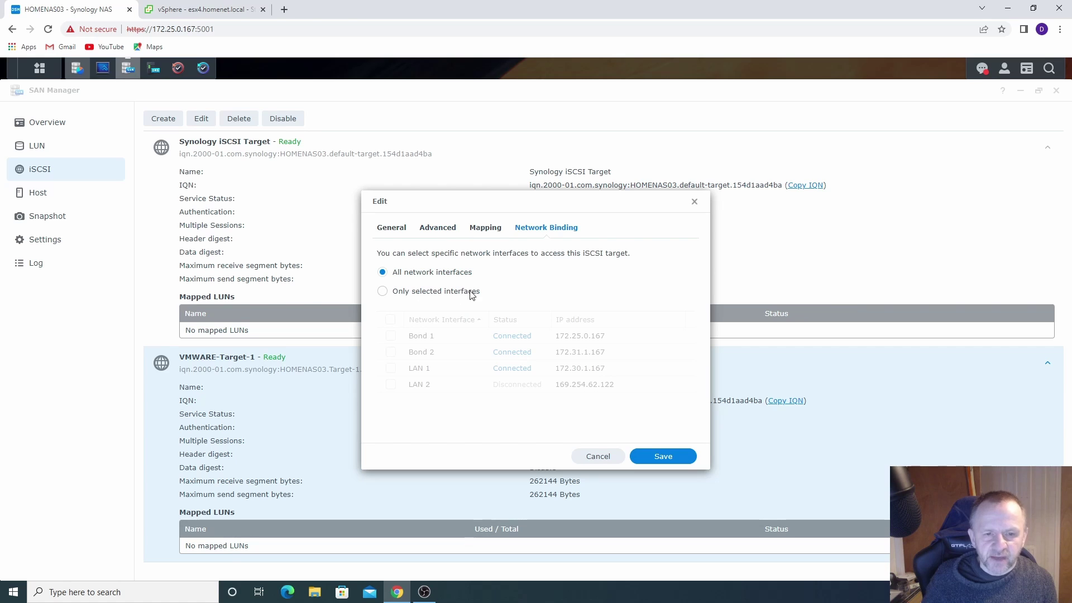
click(383, 292)
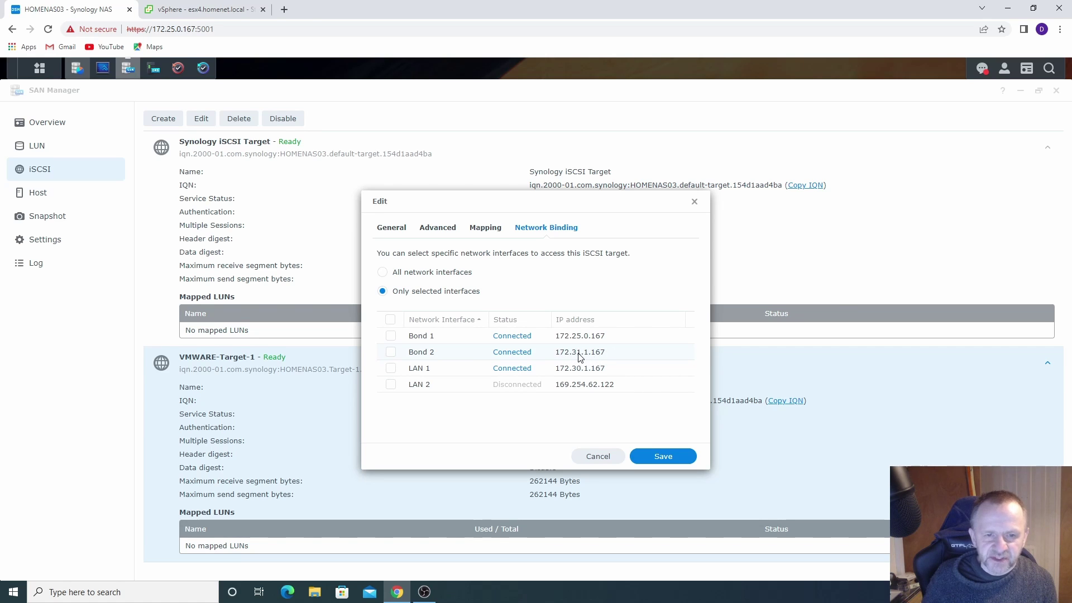
click(391, 352)
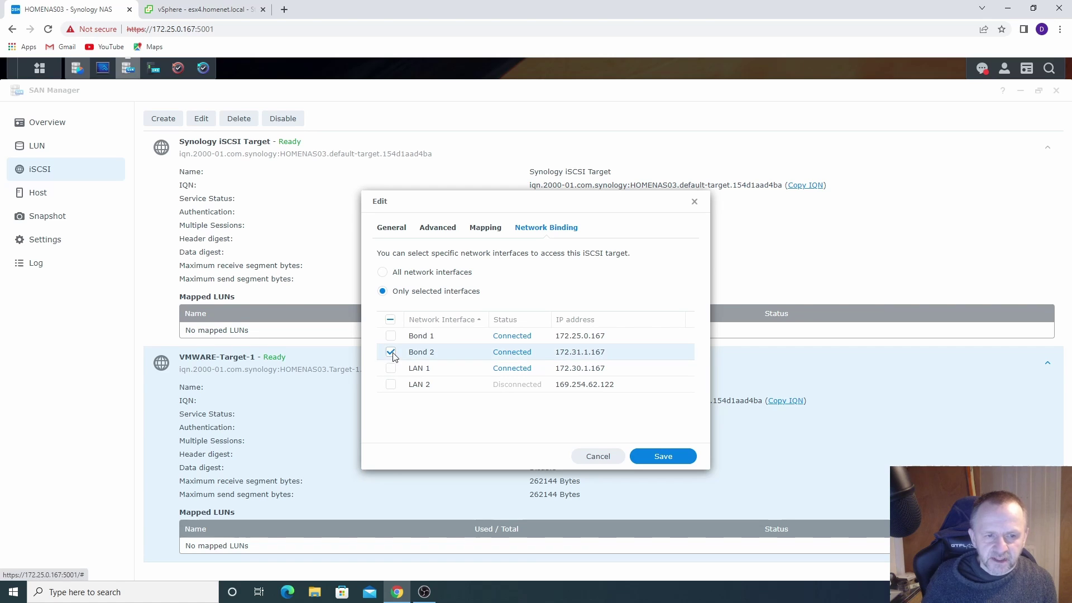
click(664, 456)
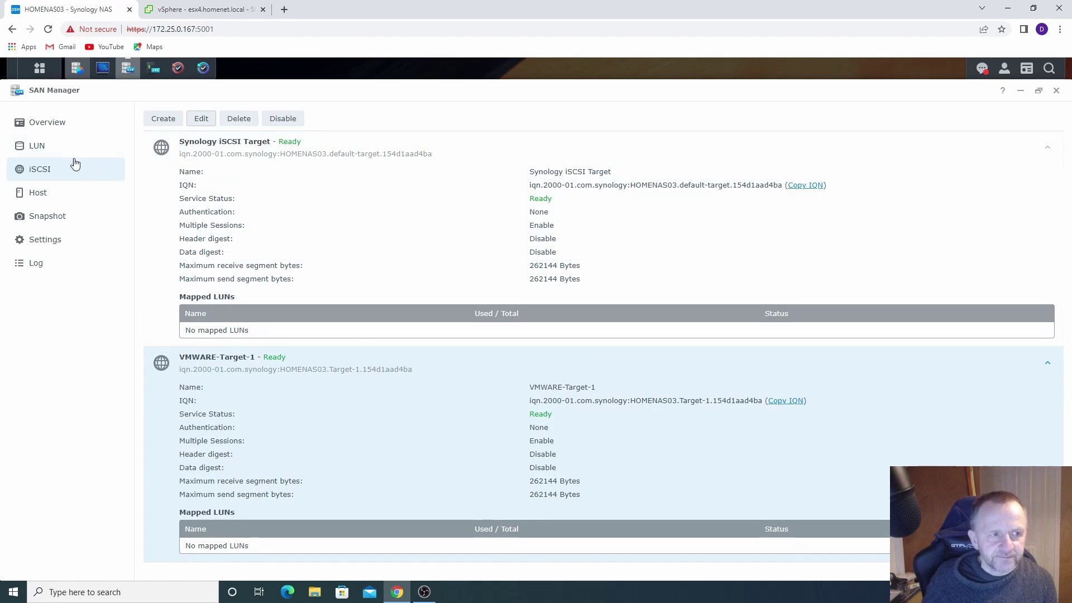
Start a new LUN named VMWARE-LUN-1-HDD on Volume 2 with 1024 GB total capacity, keeping Thick Provisioning.
click(58, 152)
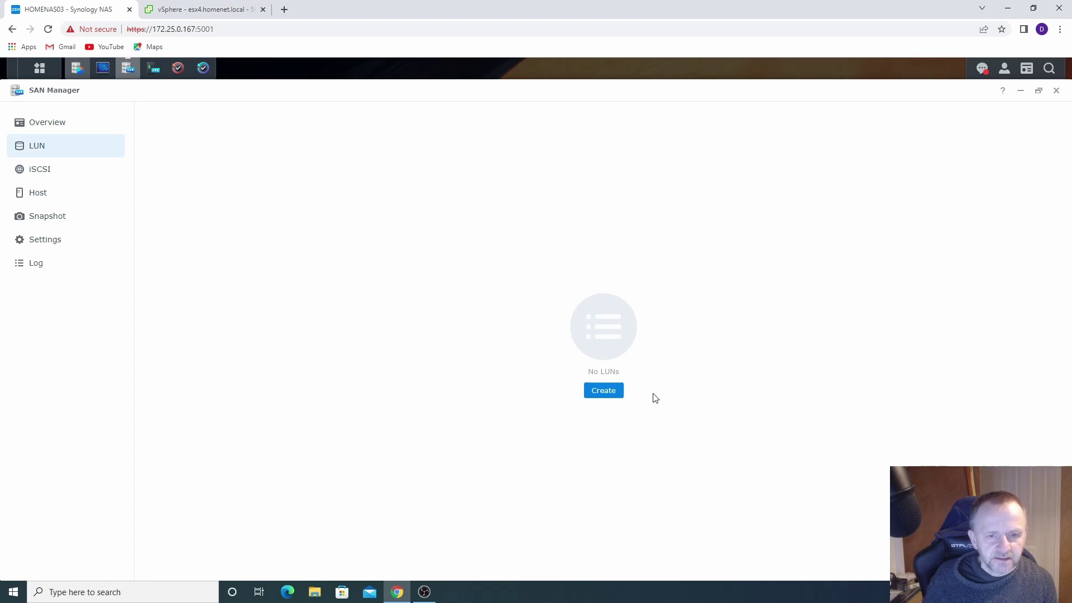
click(605, 392)
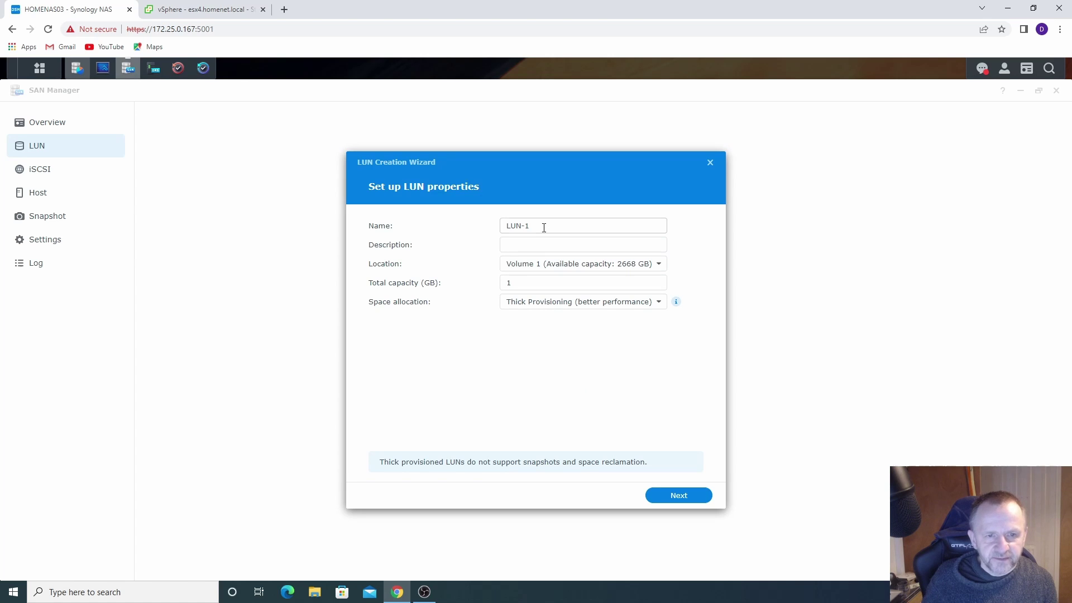
click(507, 226)
text(VMWARE-)
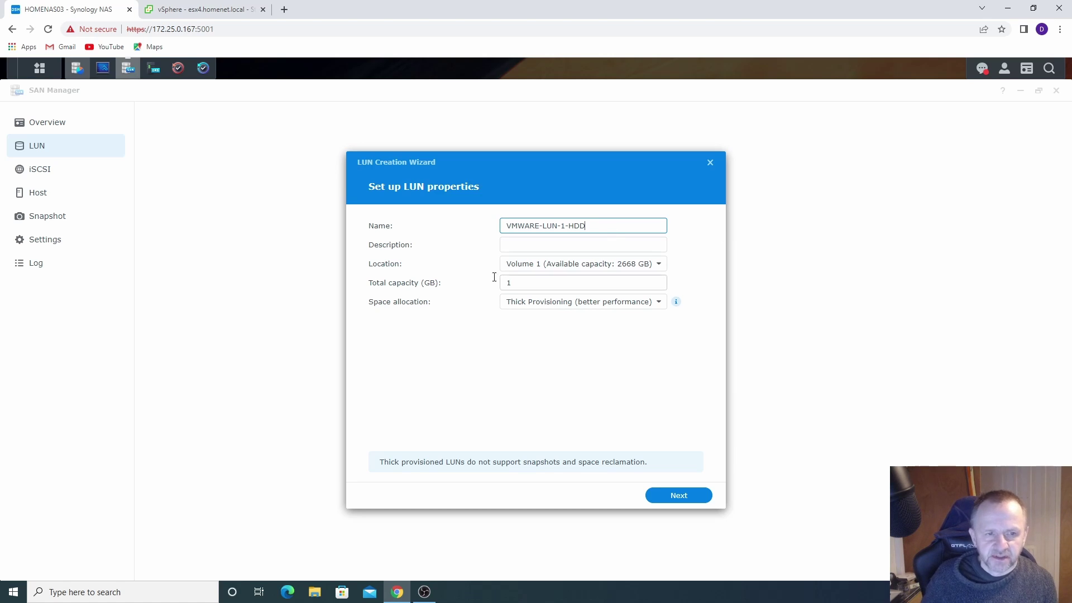
click(659, 267)
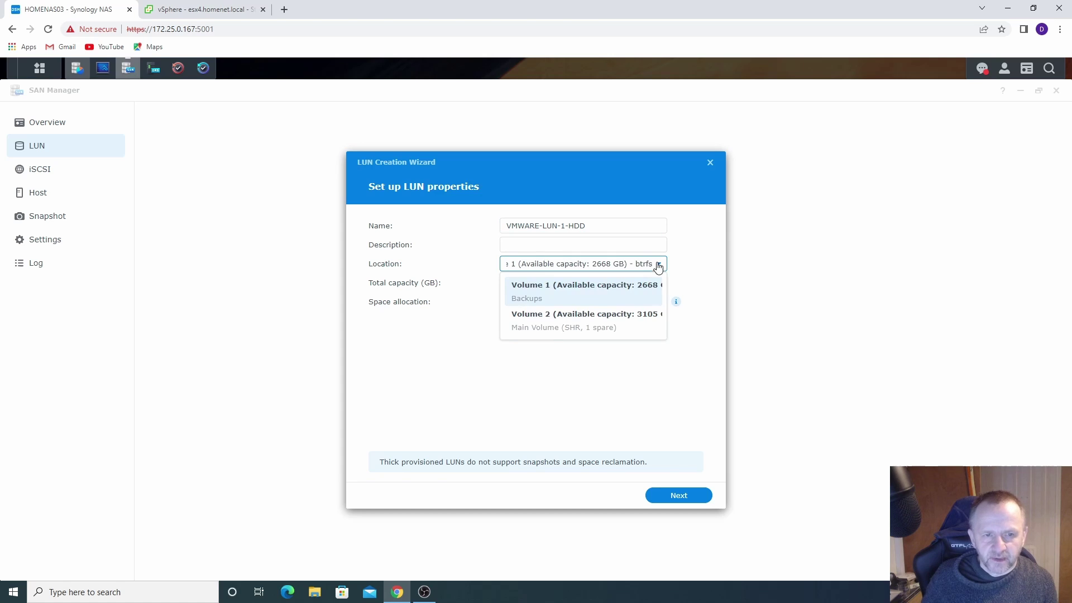
click(548, 328)
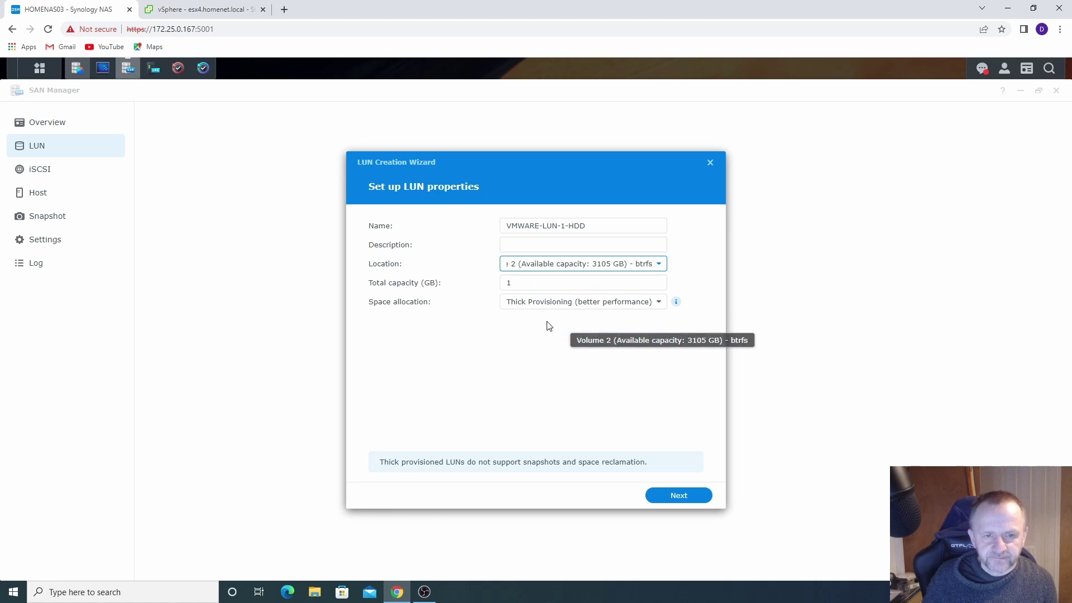
click(527, 282)
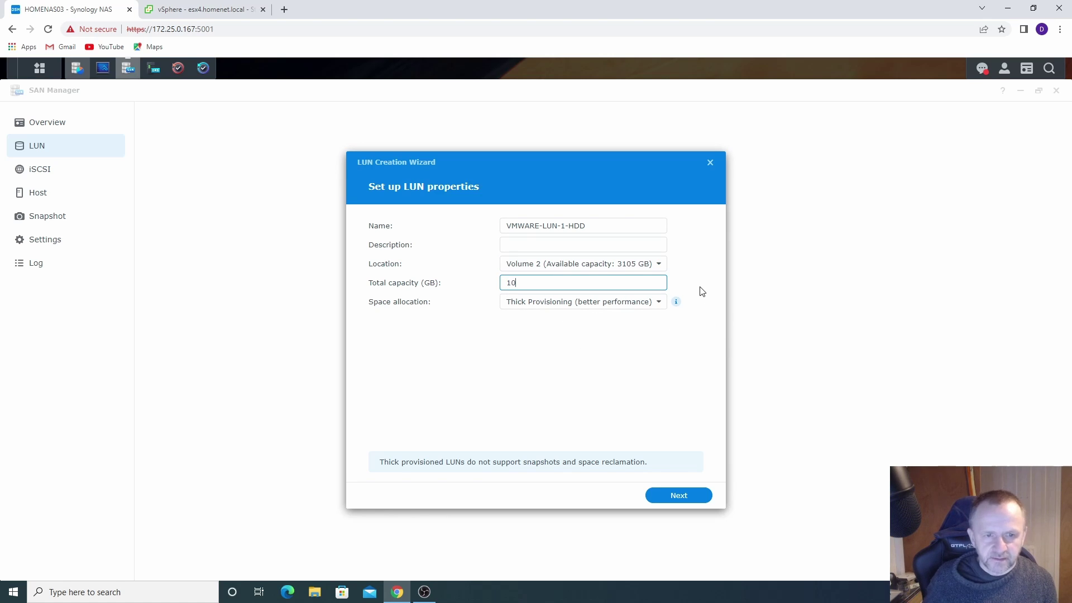
click(558, 372)
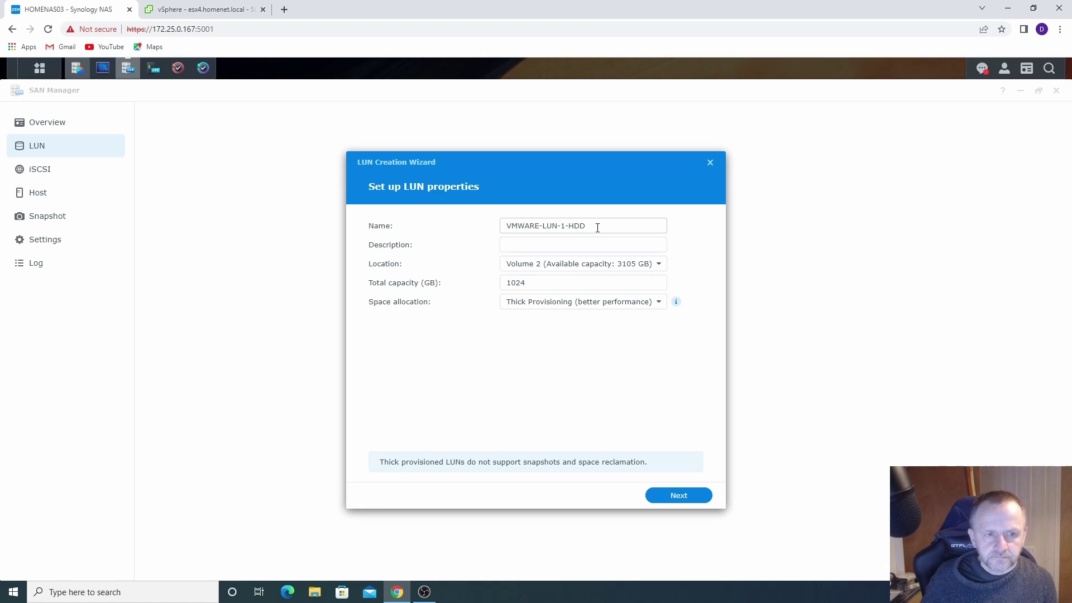
click(681, 496)
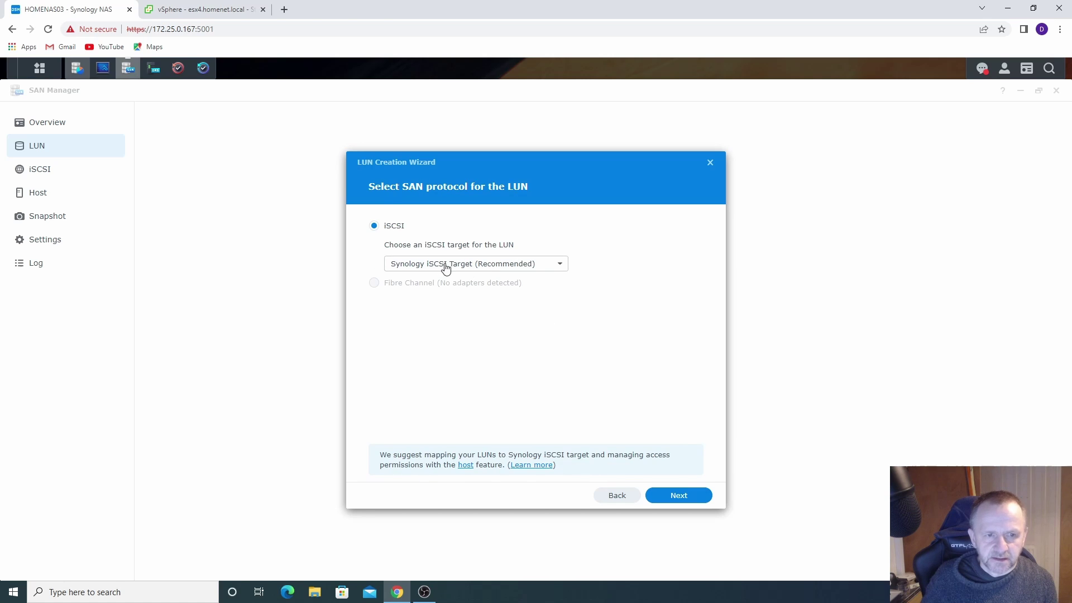
Choose VMWARE-Target-1 as the iSCSI target for the new LUN.
click(552, 263)
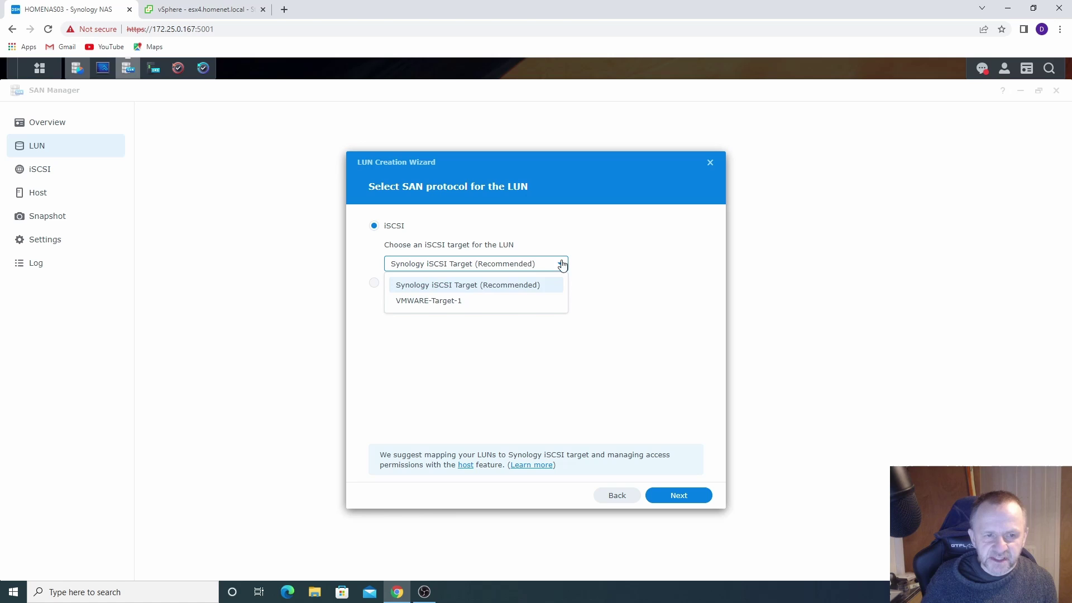
click(420, 301)
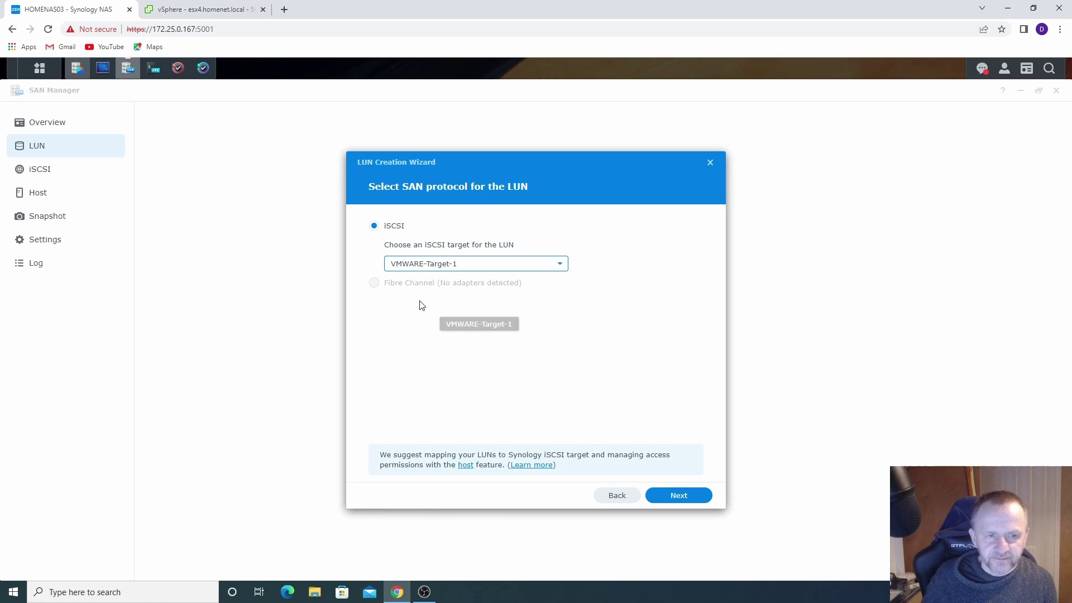
click(673, 499)
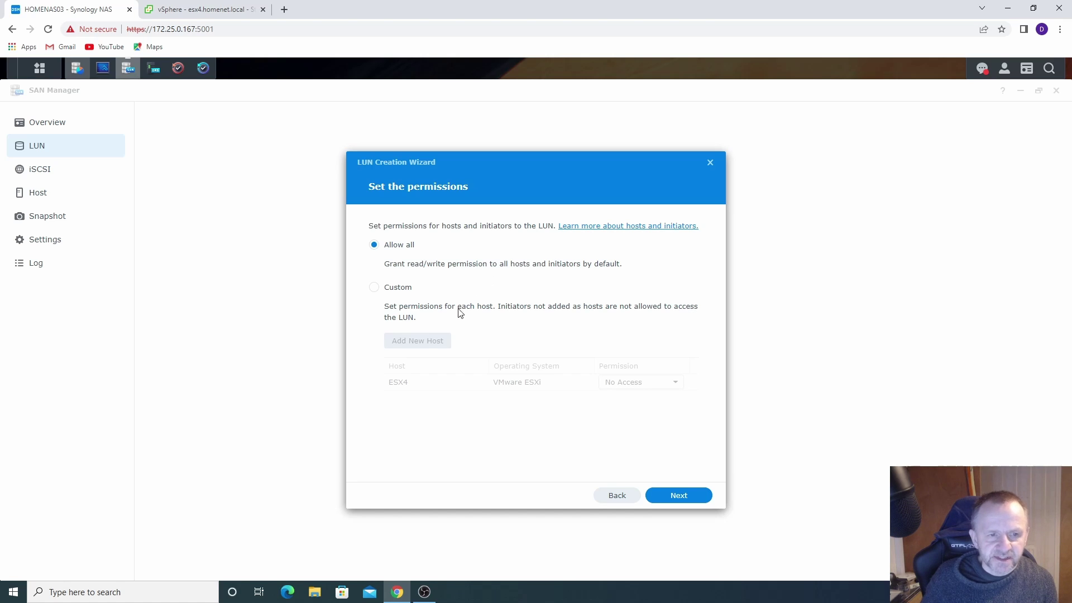
Set custom LUN permissions granting host ESX4 Read/Write access, and finish creating the LUN.
click(375, 288)
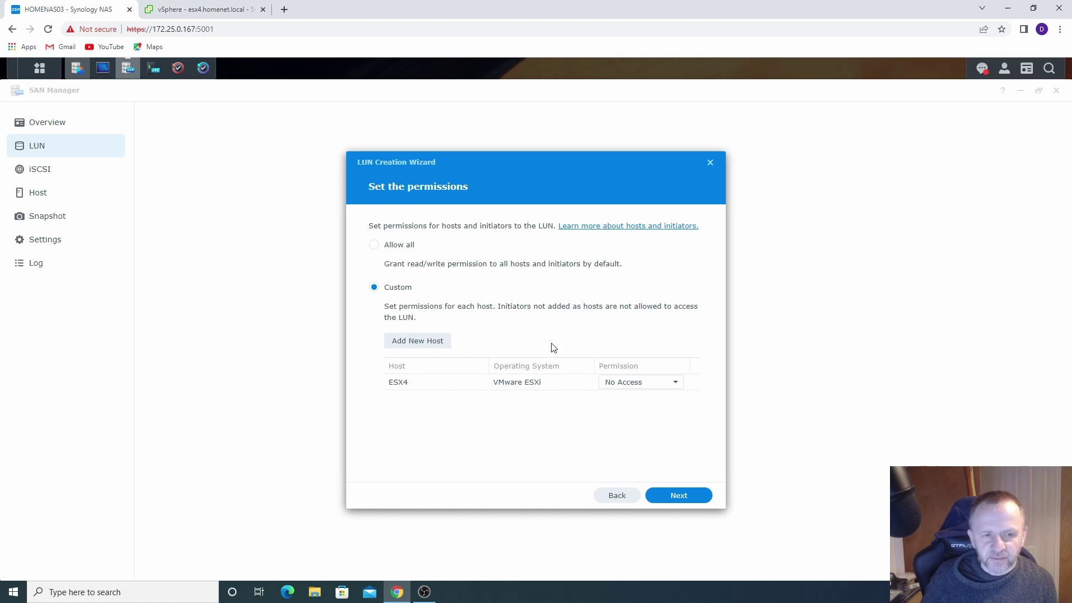
click(661, 383)
click(645, 403)
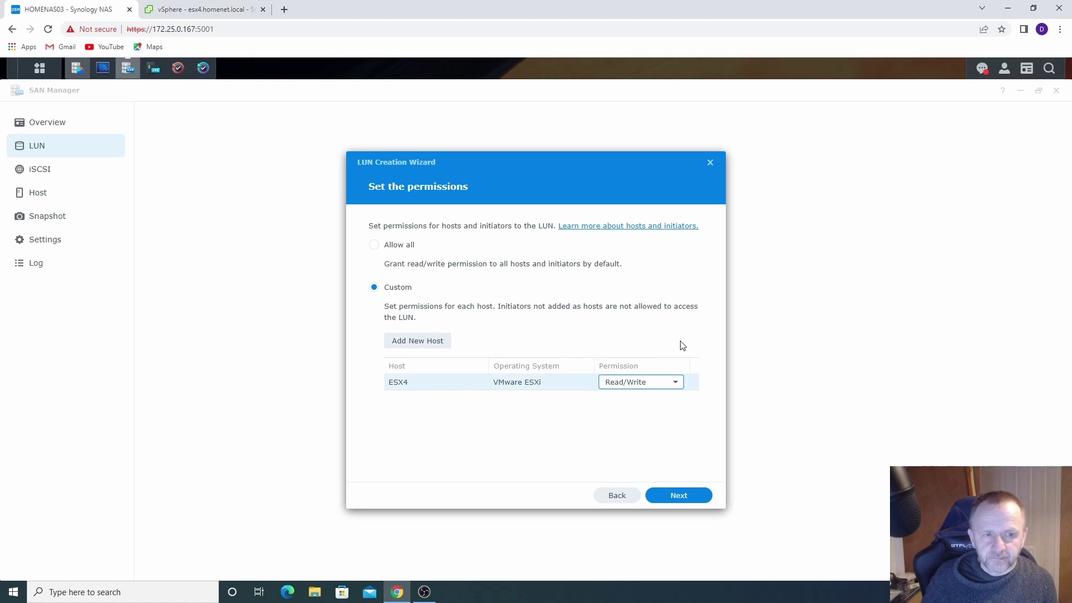
click(687, 498)
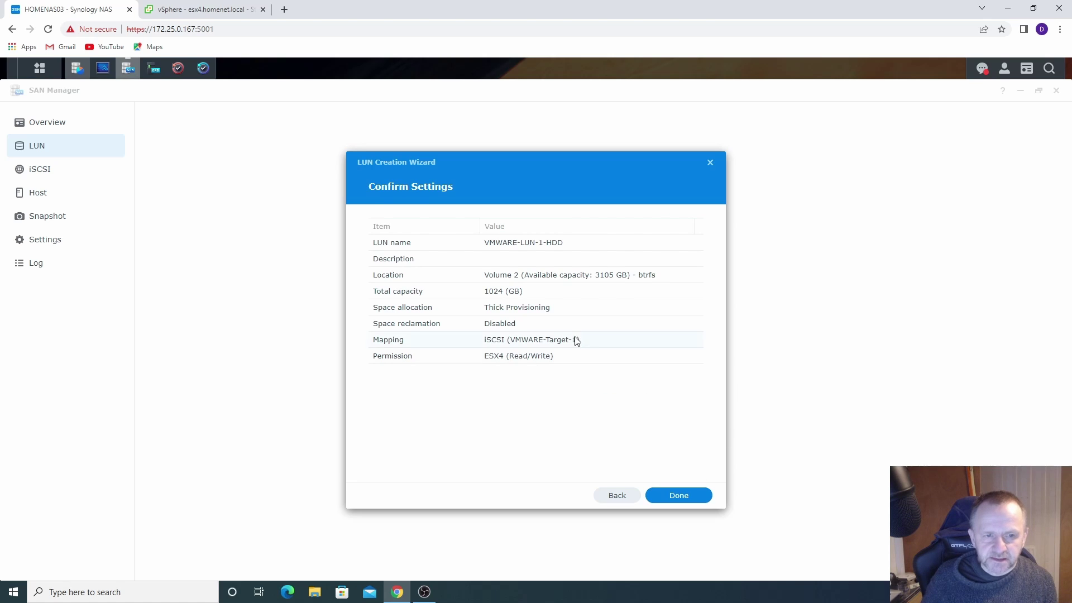
click(687, 495)
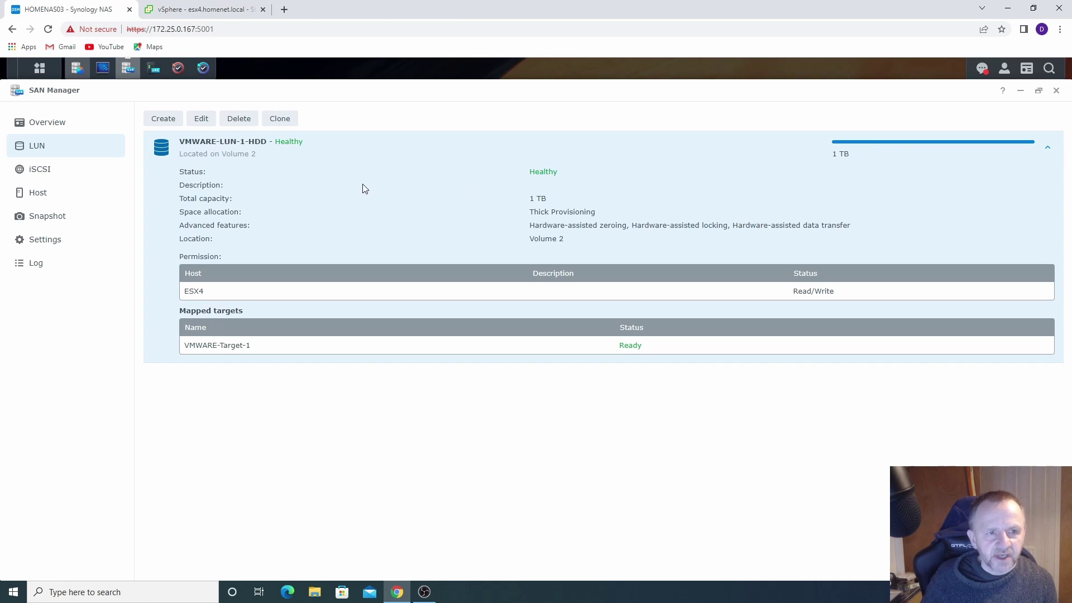
Switch to the vSphere Client and add 172.31.1.167 as a dynamic discovery send target server for vmhba66, keeping port 3260.
click(211, 12)
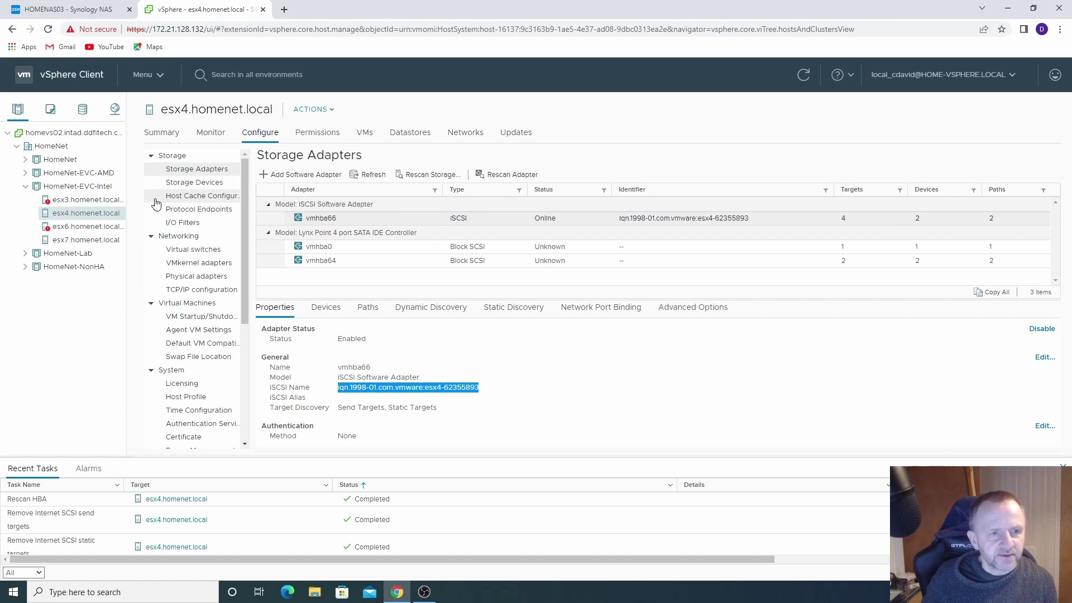
click(427, 312)
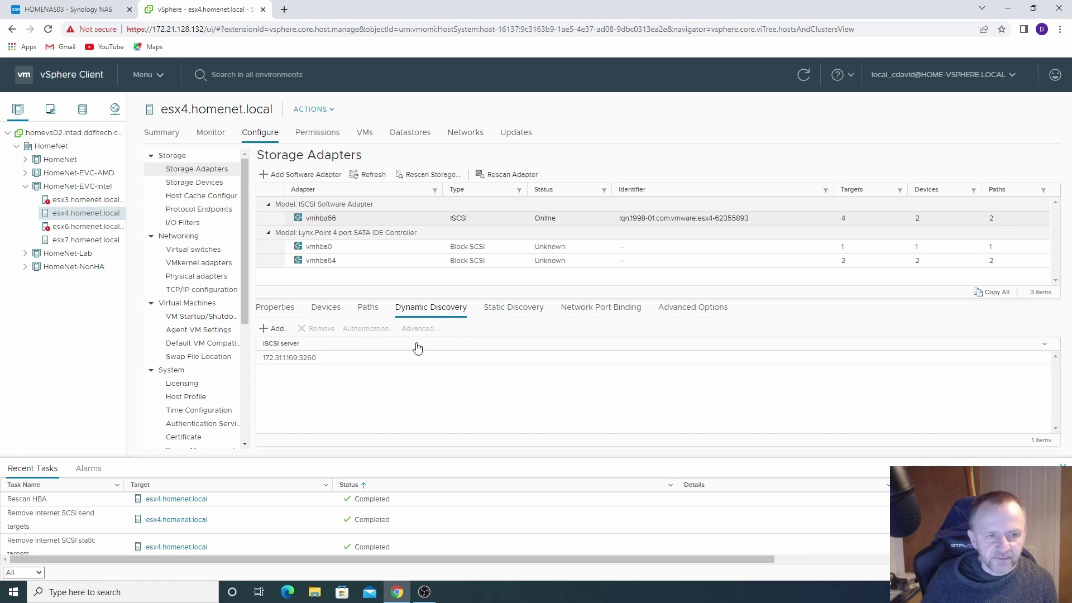
click(273, 329)
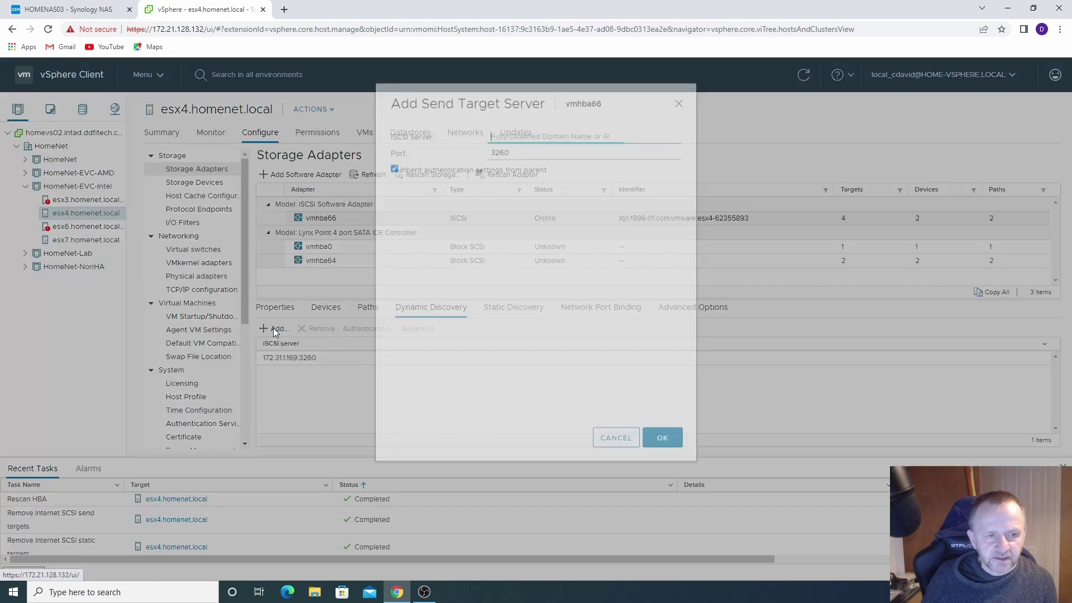
text(172.31.1.167)
click(523, 206)
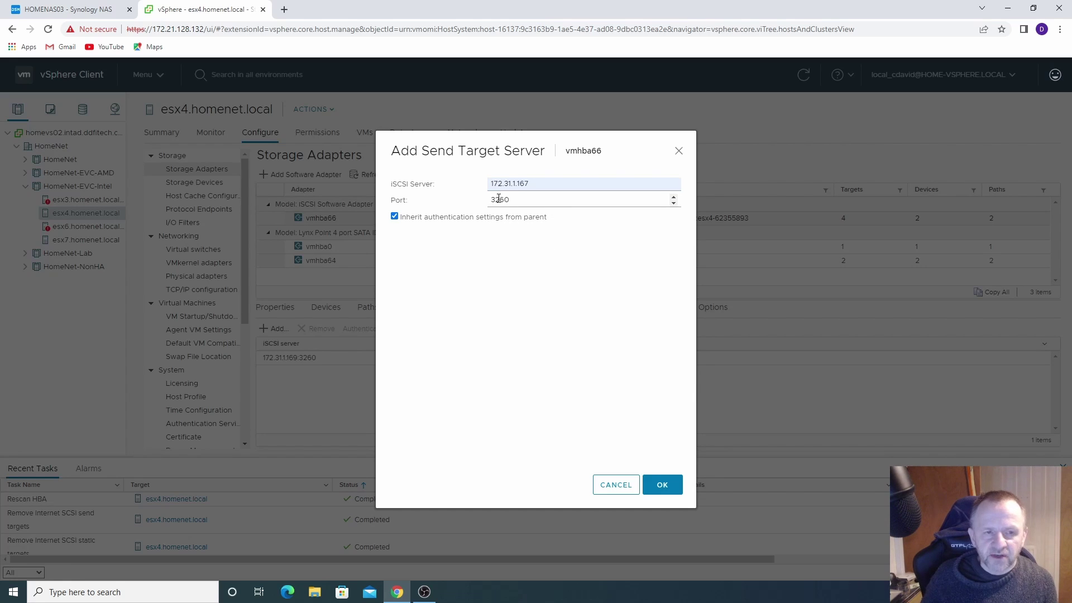
drag(546, 184, 487, 187)
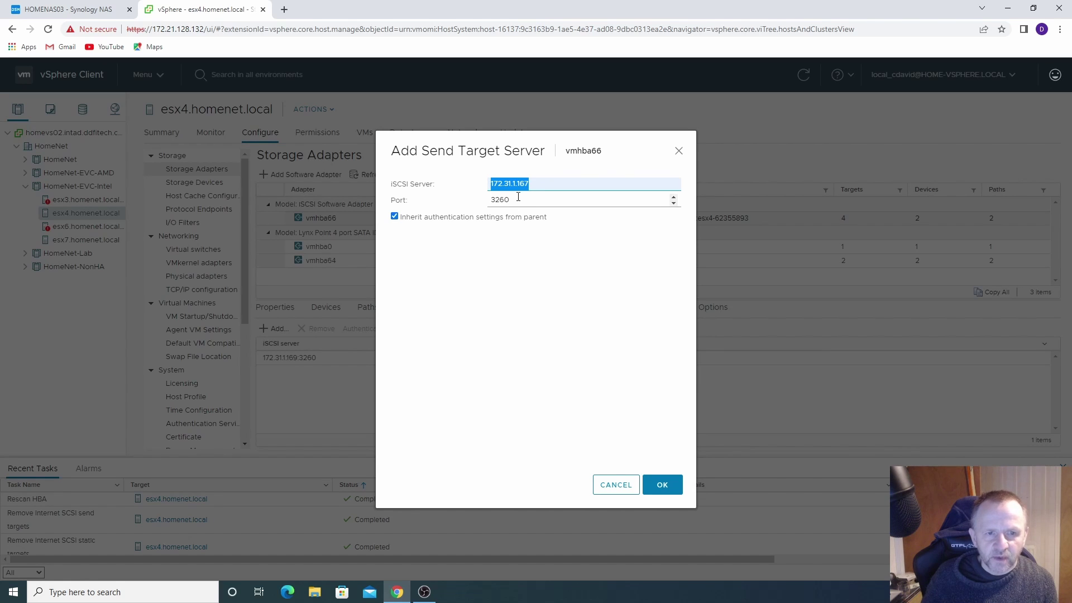
click(502, 306)
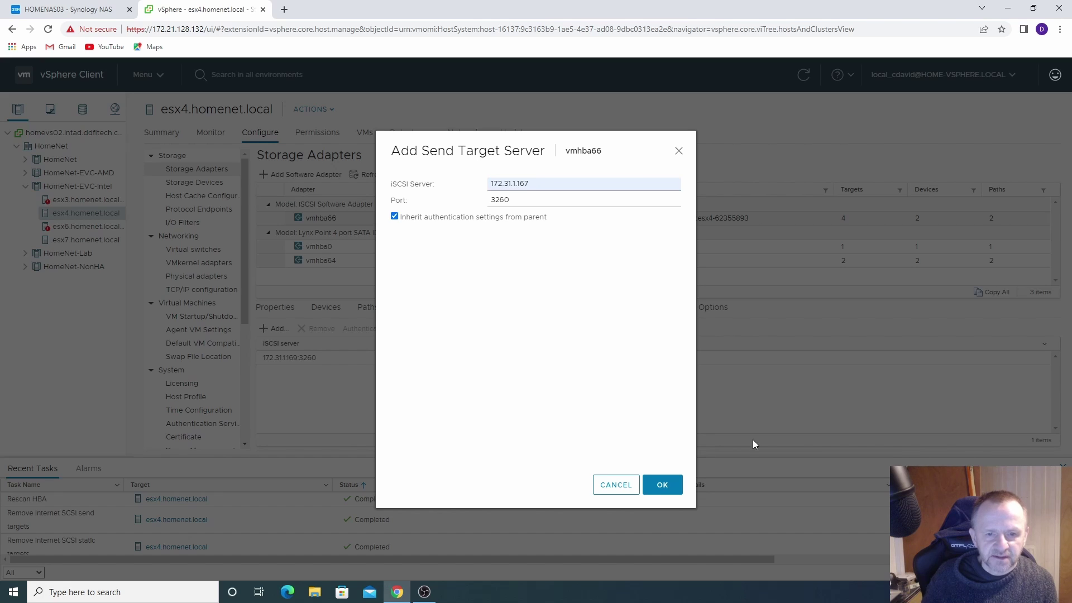
click(674, 484)
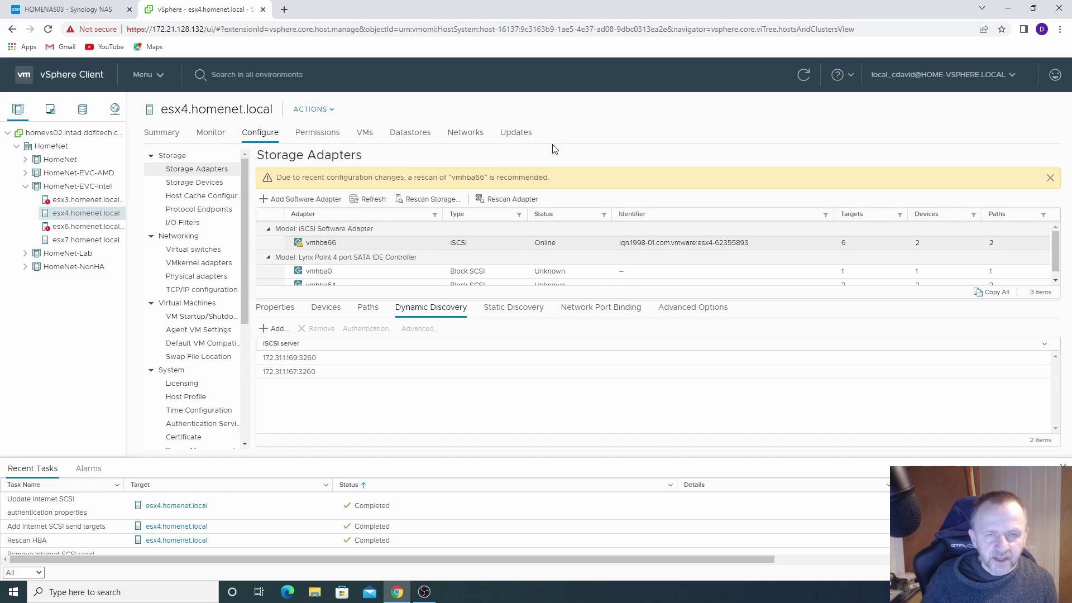
Rescan adapter vmhba66 and examine its paths for the one to the HOMENAS03 target.
click(507, 200)
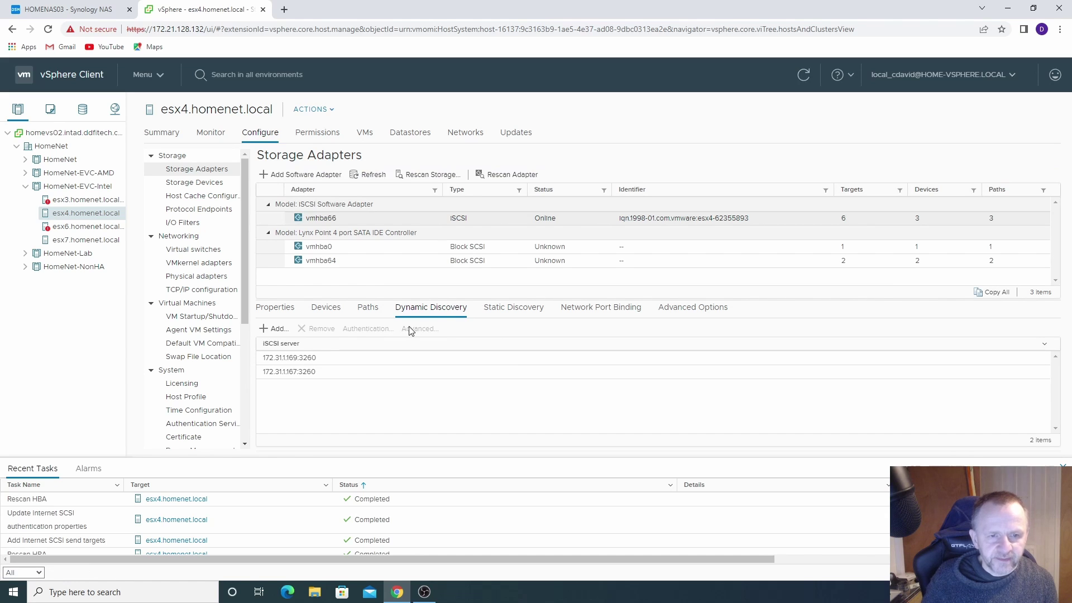
click(367, 308)
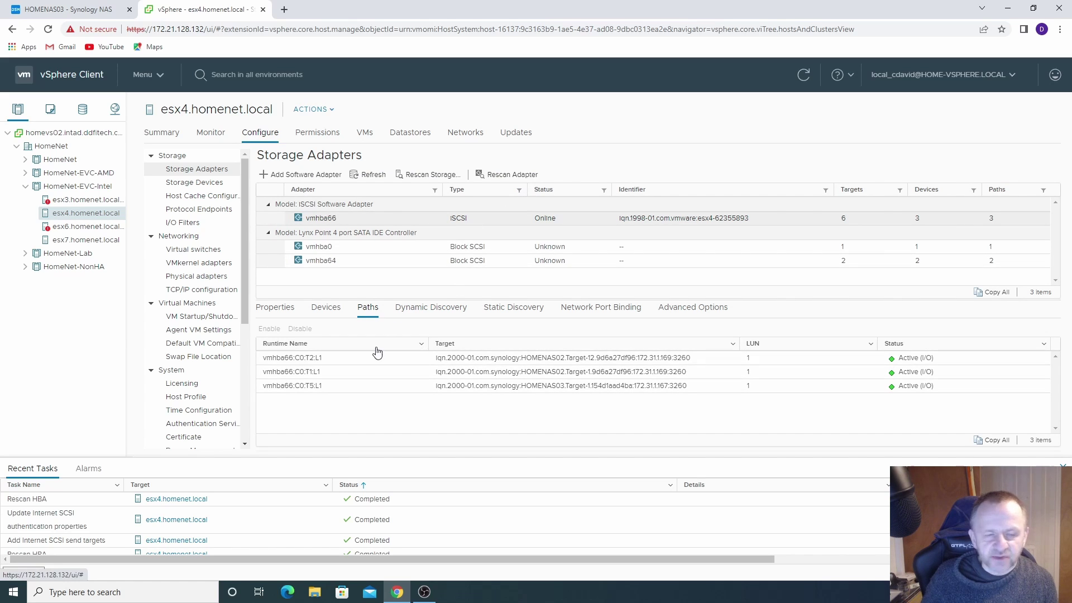
click(329, 389)
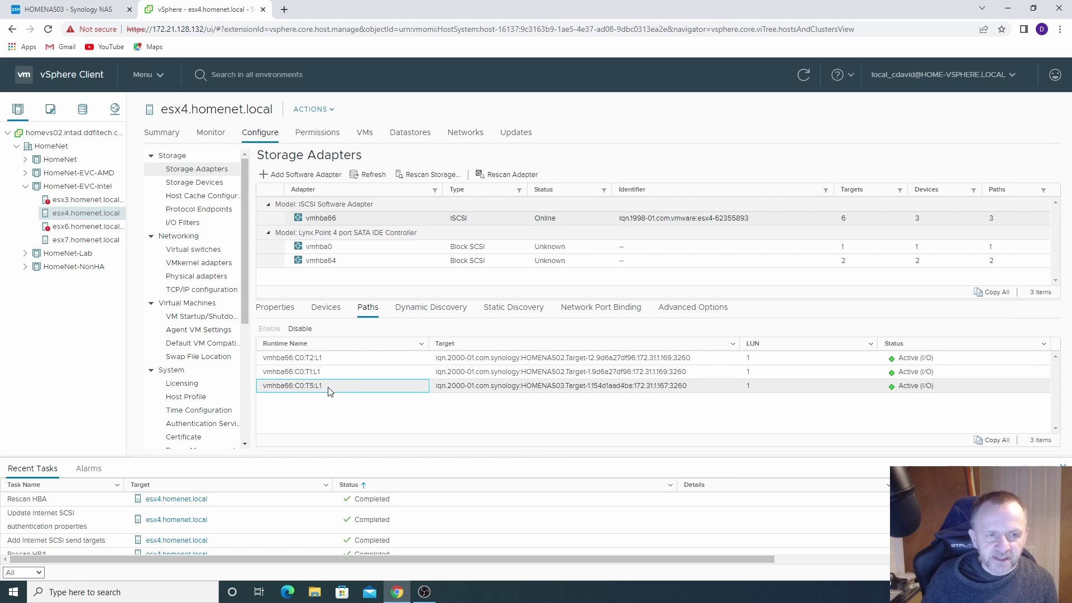
Start creating a new datastore on host esx4.homenet.local, keeping VMFS as the datastore type.
right_click(84, 216)
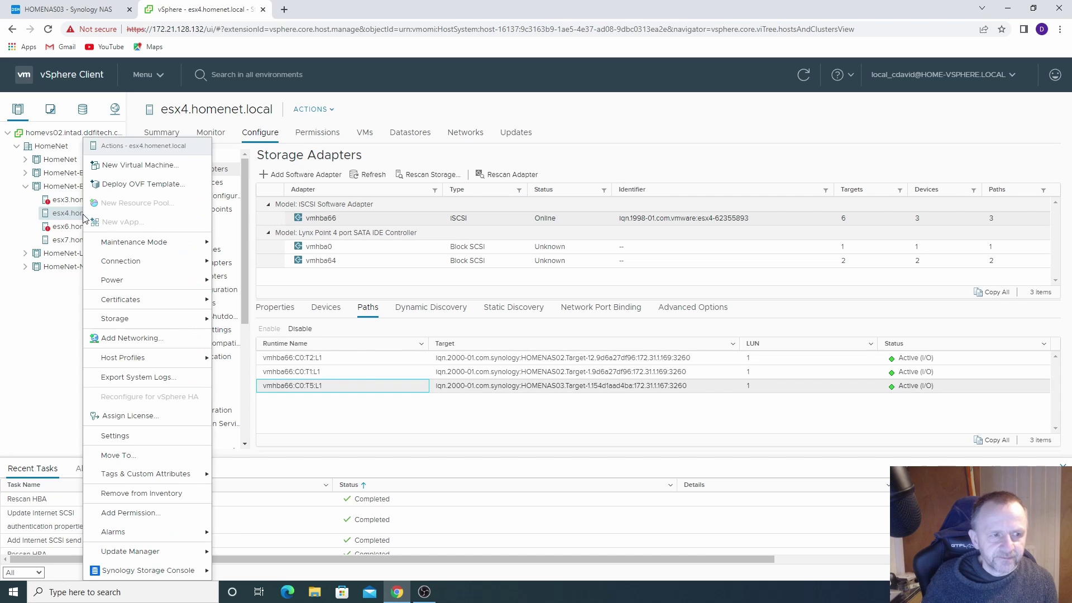
mouse_move(144, 317)
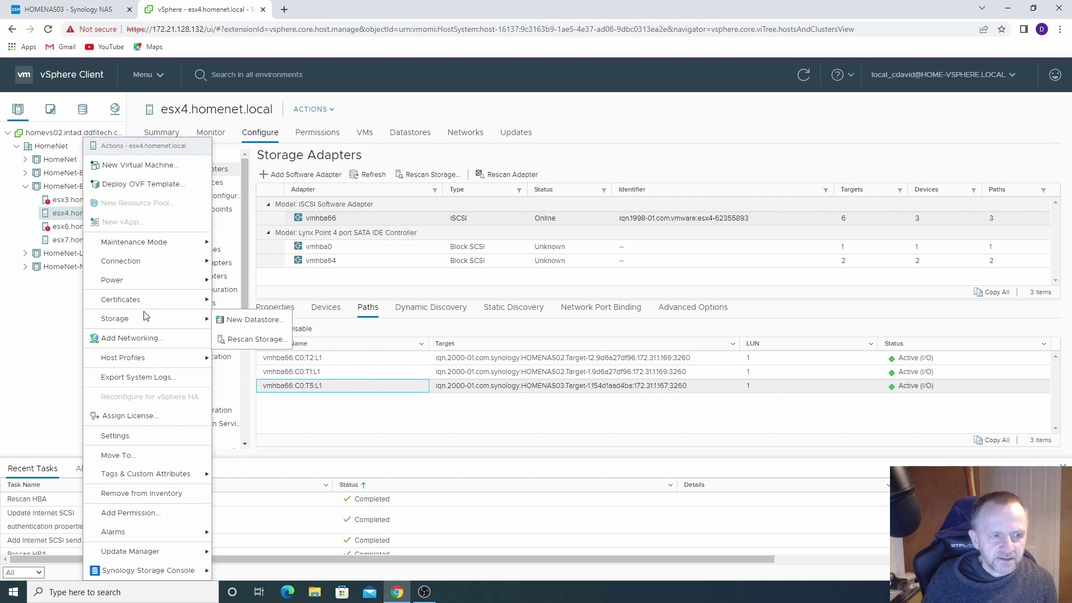
click(241, 324)
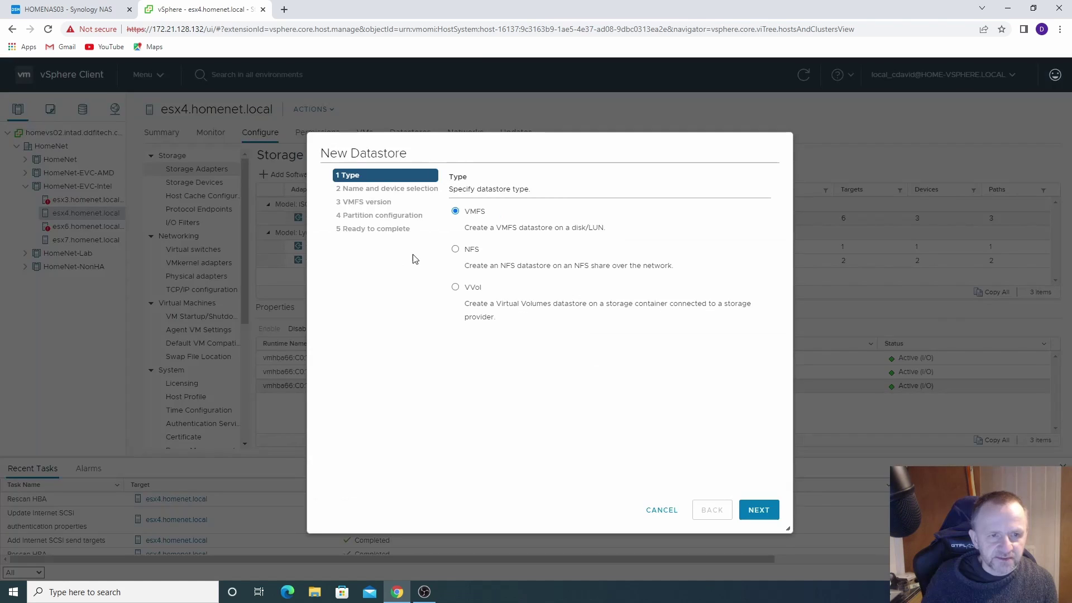
drag(492, 217, 464, 213)
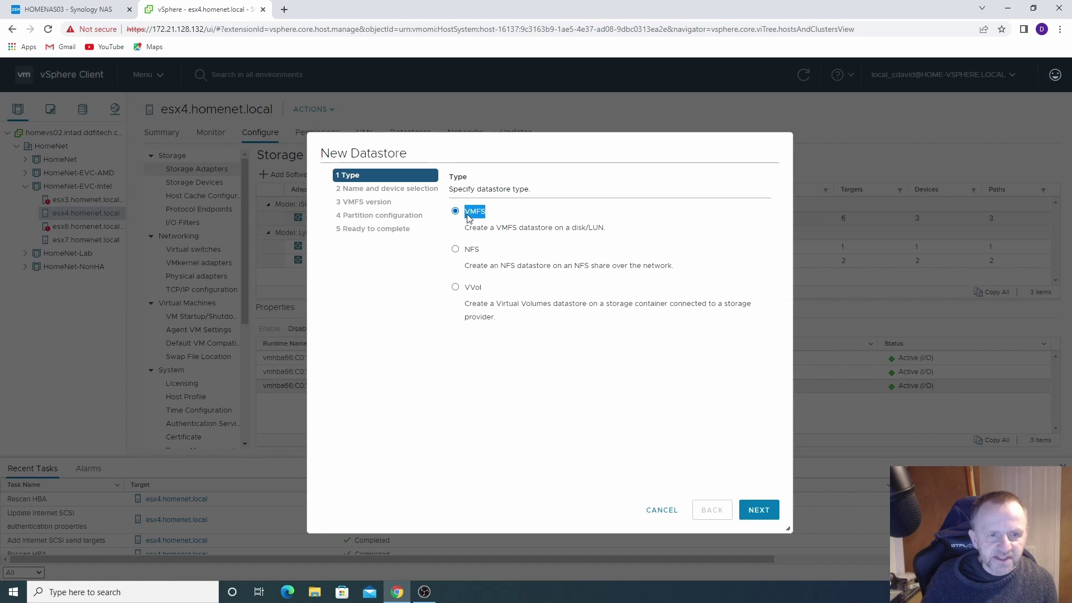
click(595, 232)
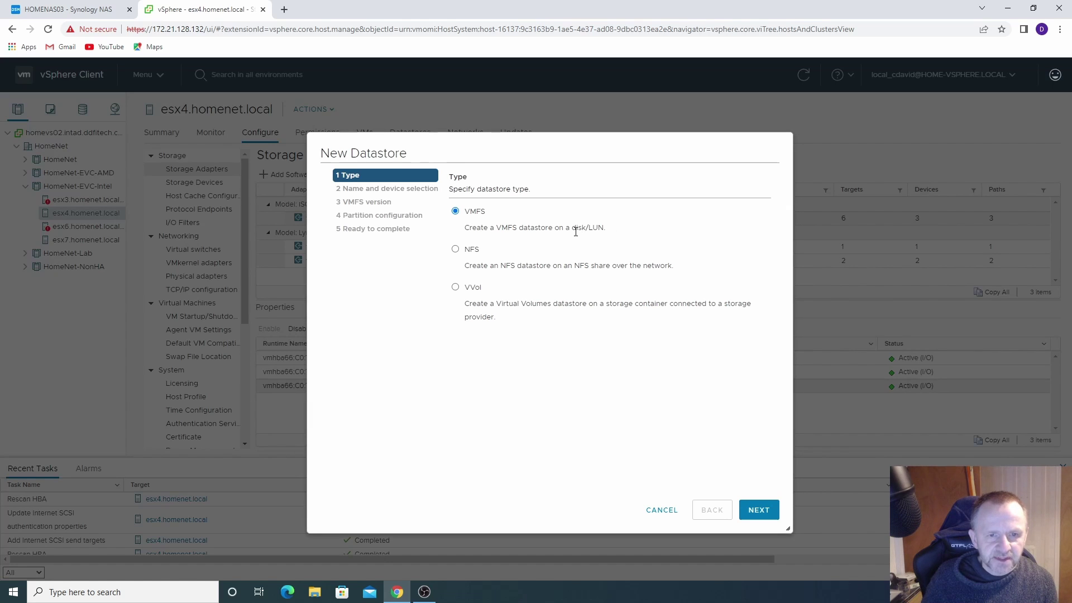
drag(572, 227, 601, 228)
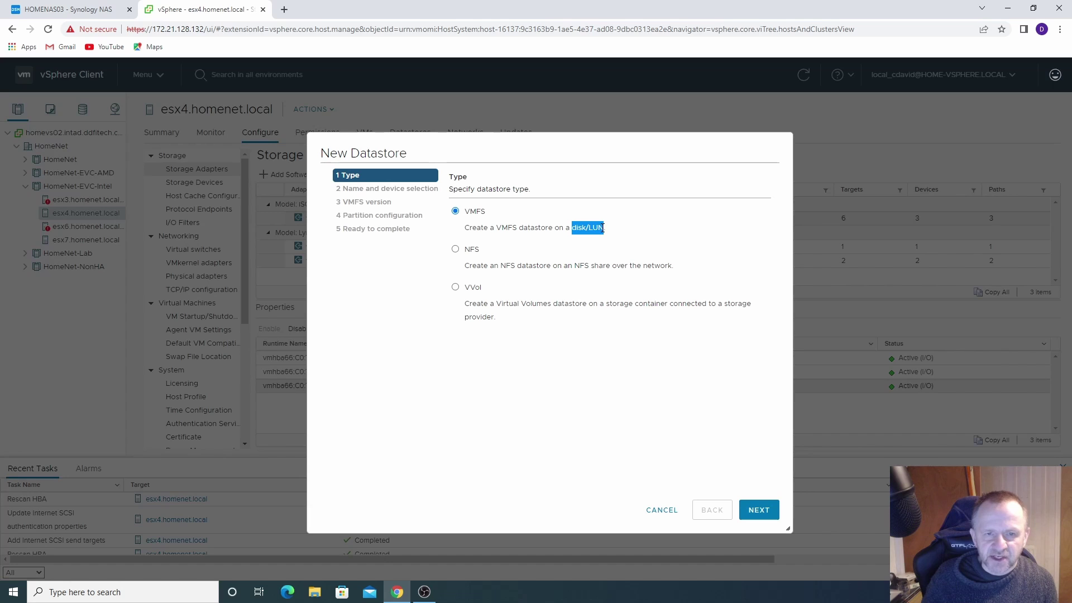
click(711, 240)
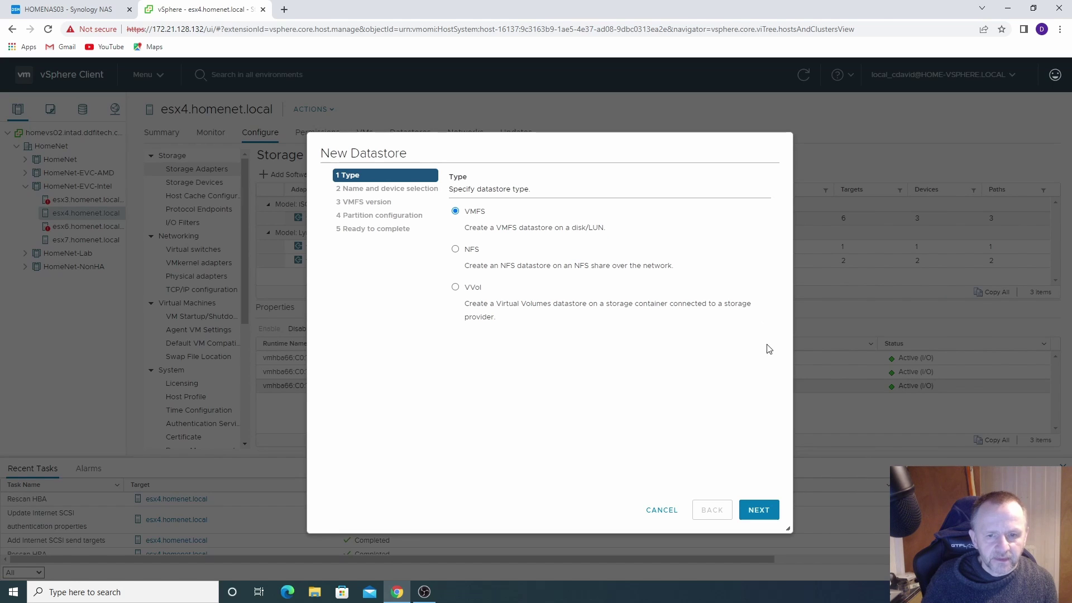
click(764, 511)
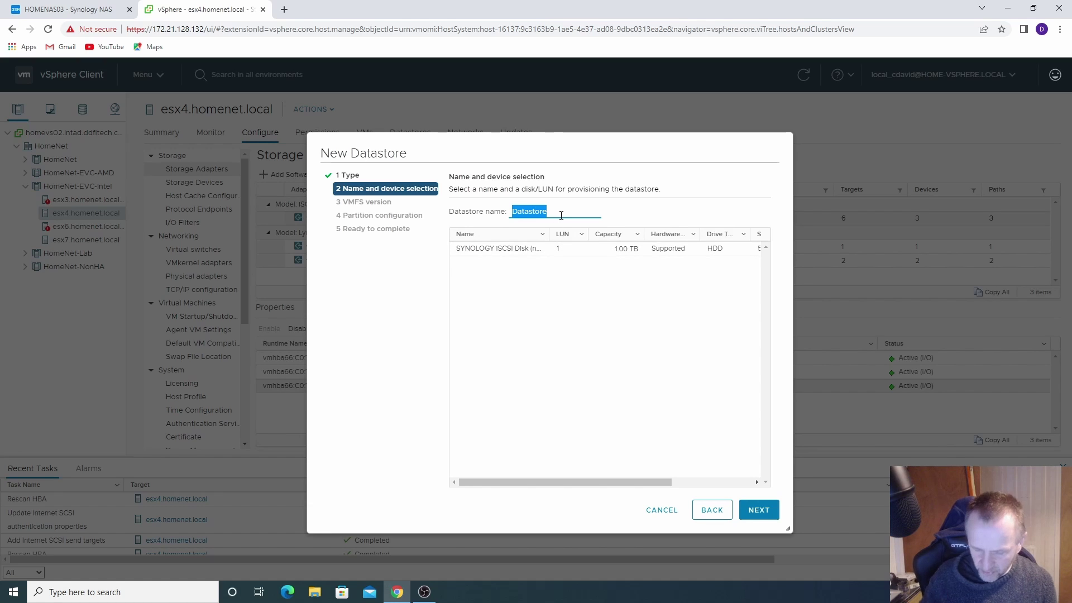
Name the datastore HOMENAS03-1TB-HDD and choose the 1 TB SYNOLOGY iSCSI disk as its device.
text(HOMENAS03-1TB-HDD)
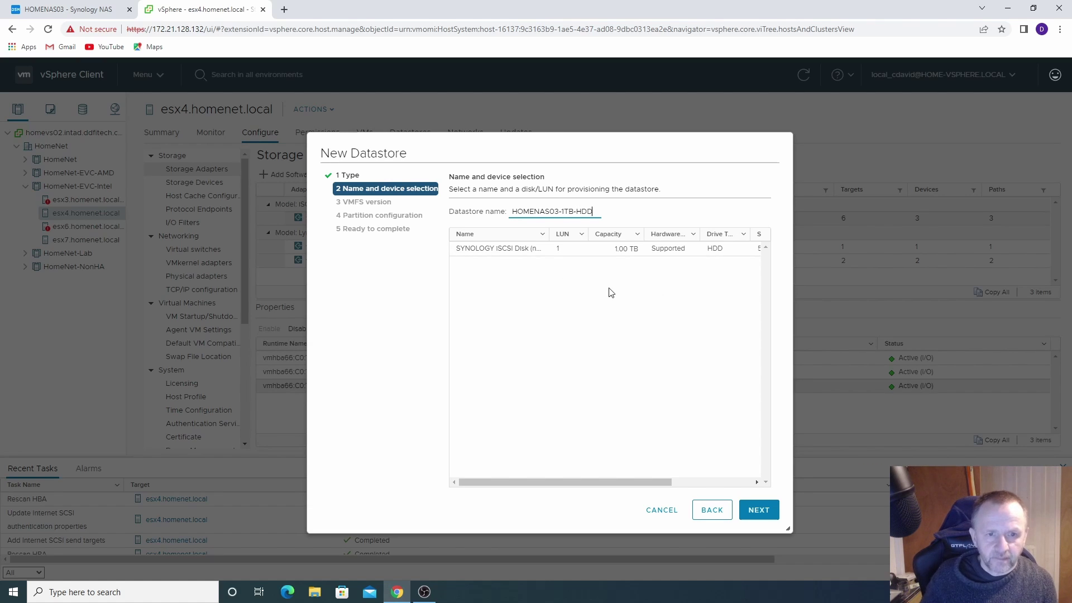
click(489, 250)
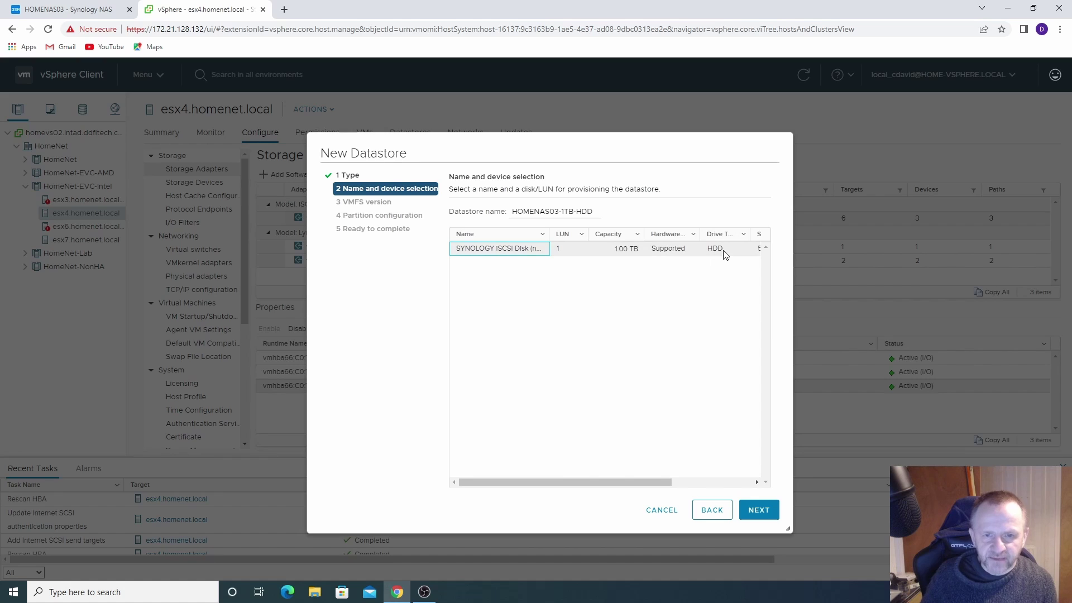
click(759, 509)
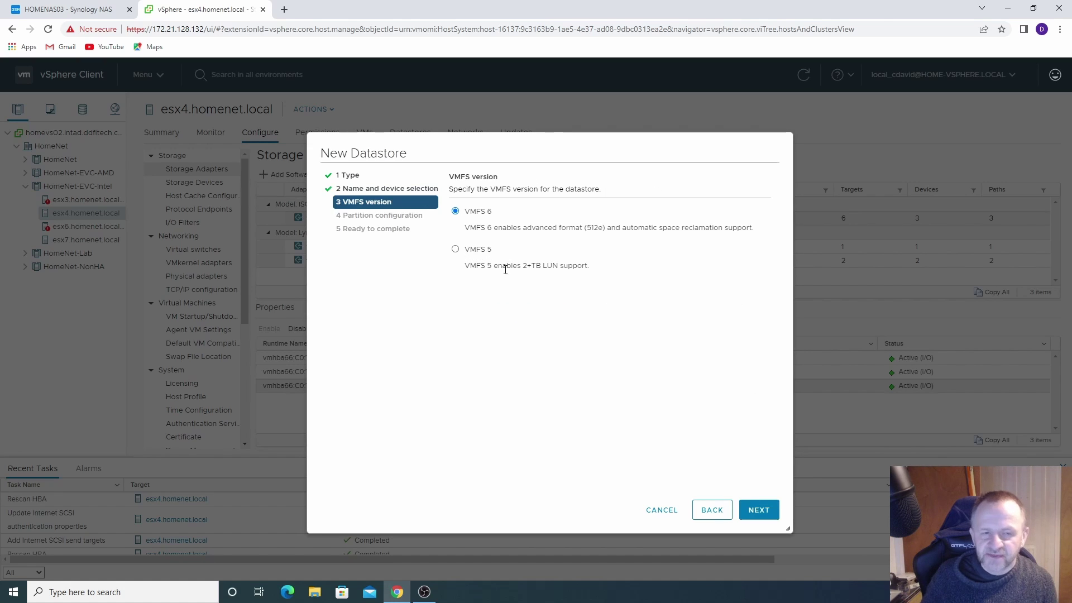
Choose VMFS 5, set the datastore size to the full 1024 GB using all available partitions, and finish creating the datastore.
click(455, 249)
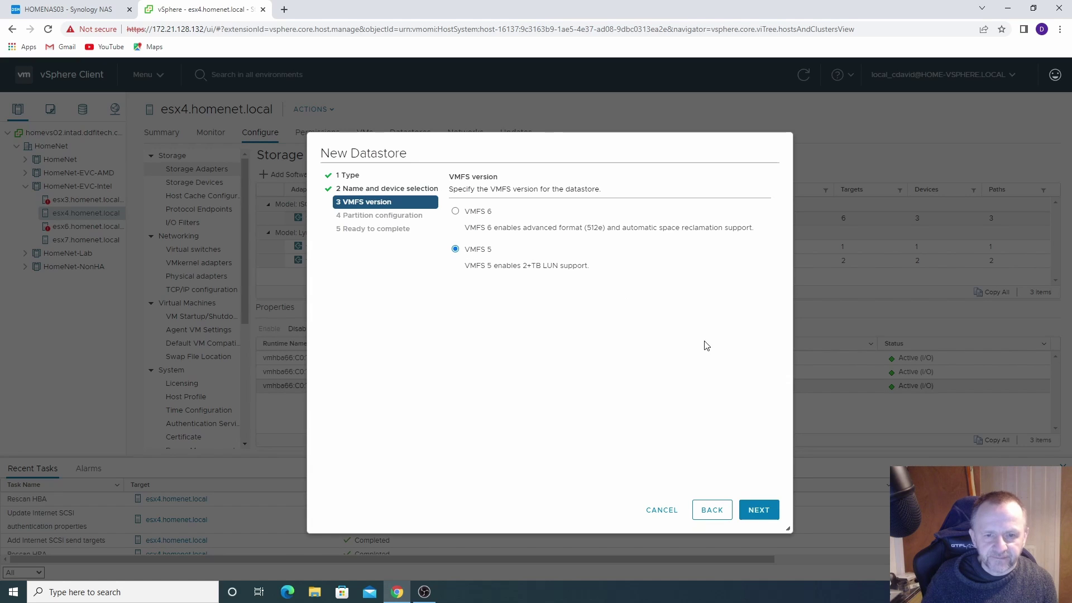
click(758, 509)
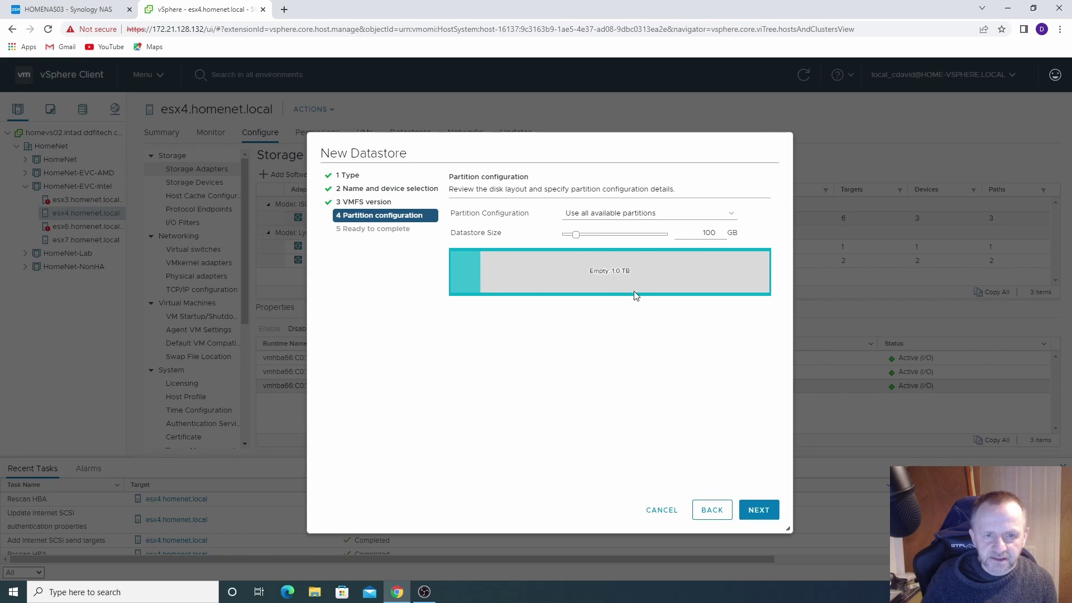
drag(576, 237, 682, 237)
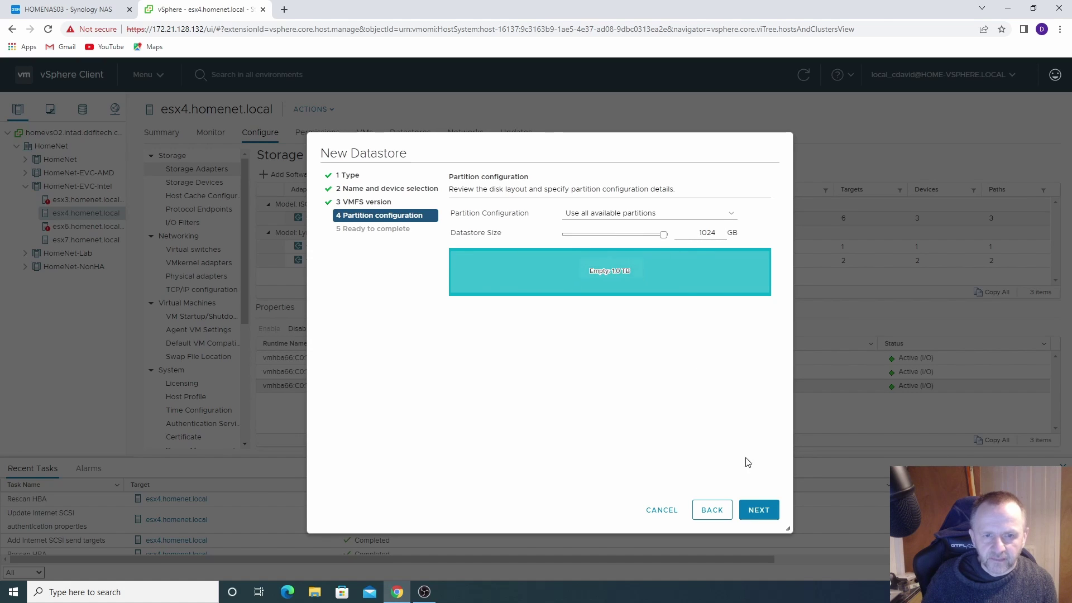
click(764, 519)
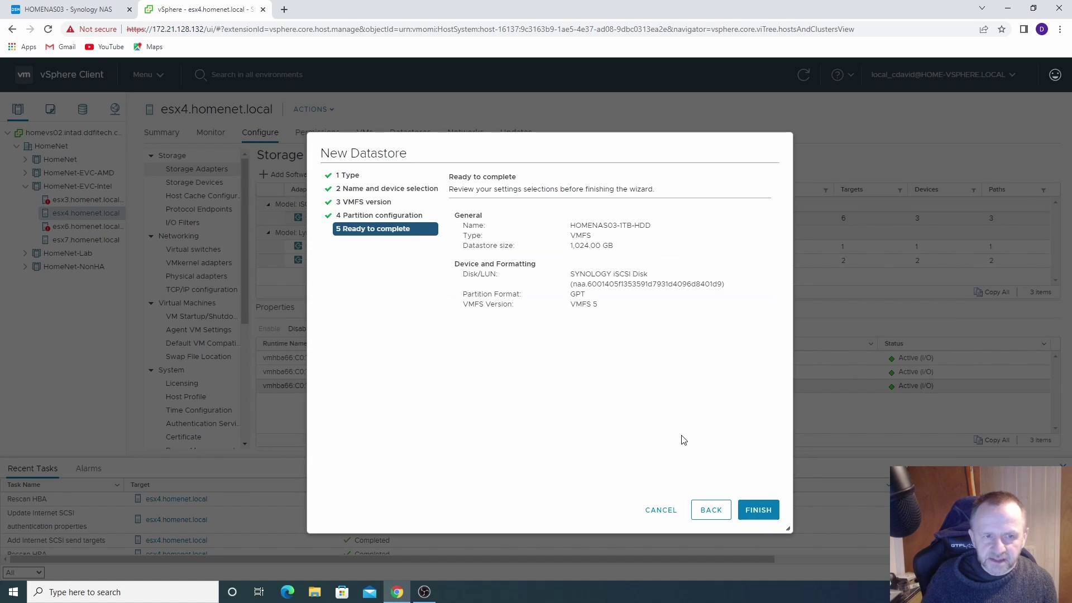
click(760, 511)
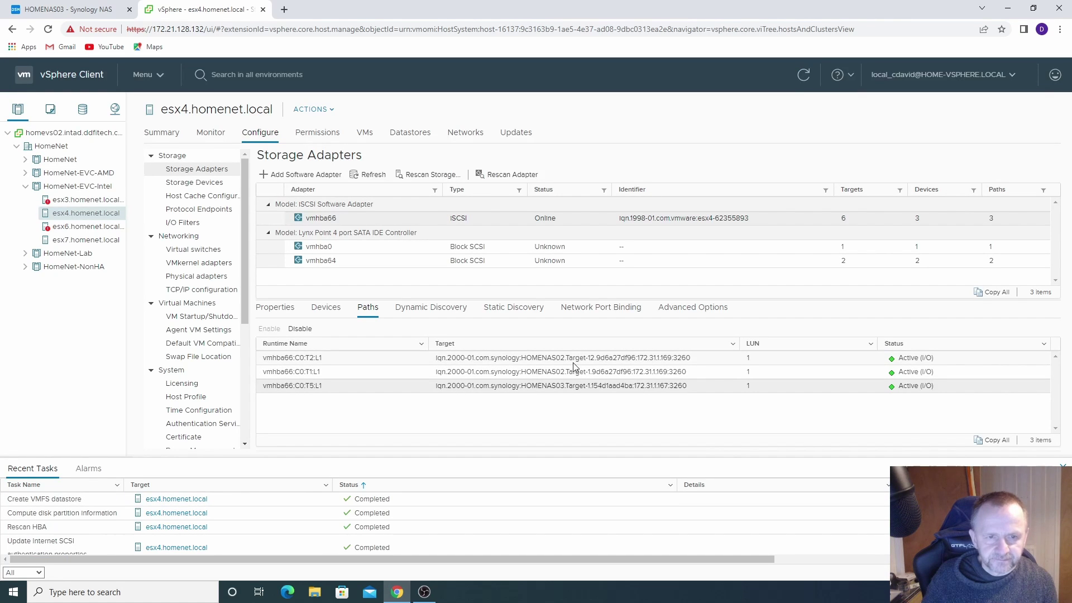
Review esx4's datastore list and the contents of HOMENAS03-1TB-HDD, and return to the hosts inventory.
click(413, 134)
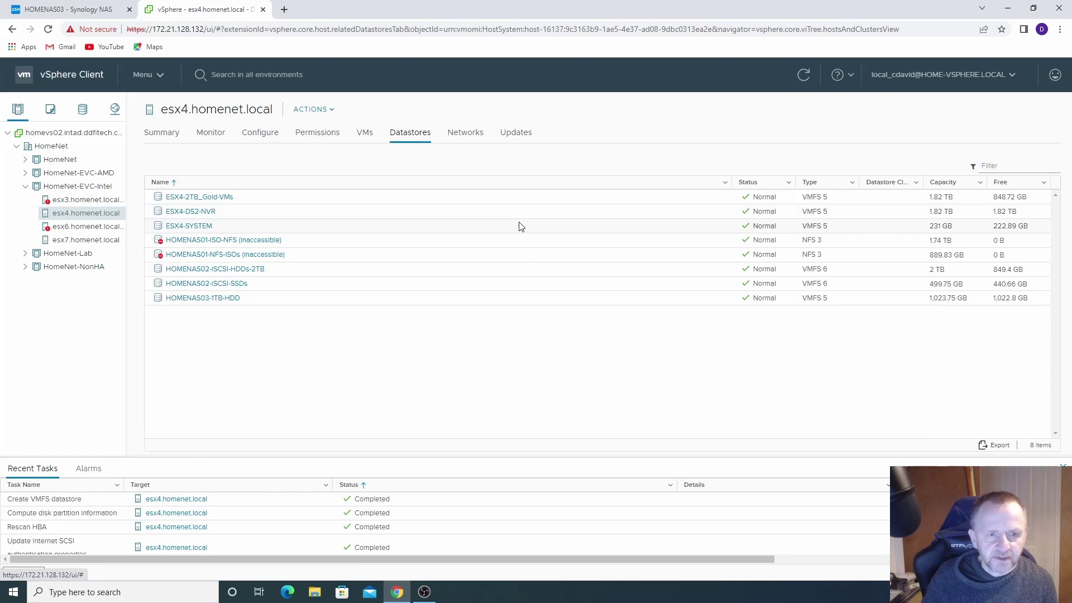
click(193, 299)
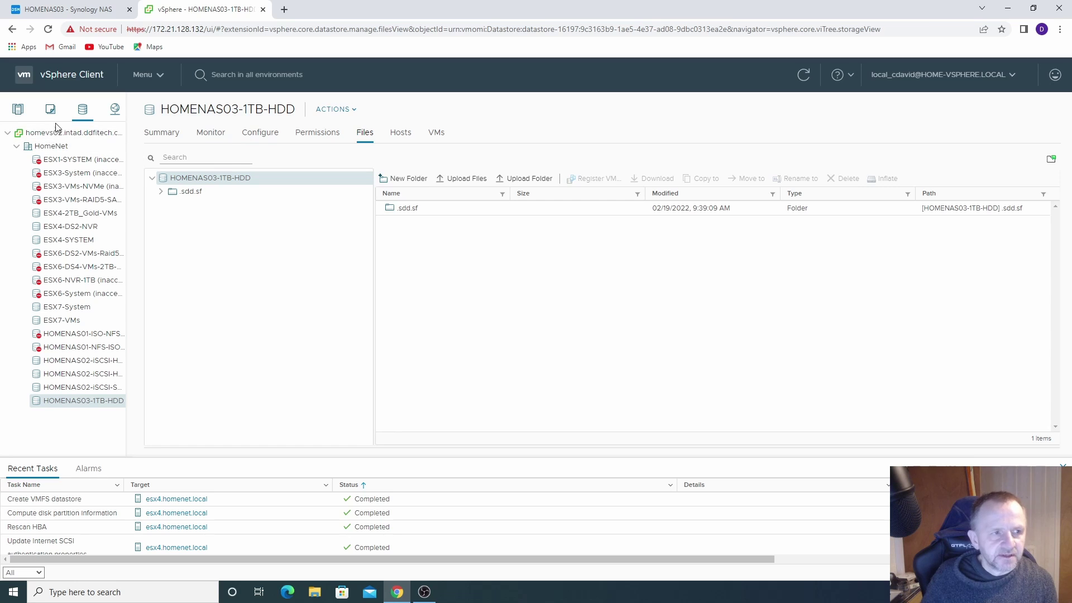
click(18, 112)
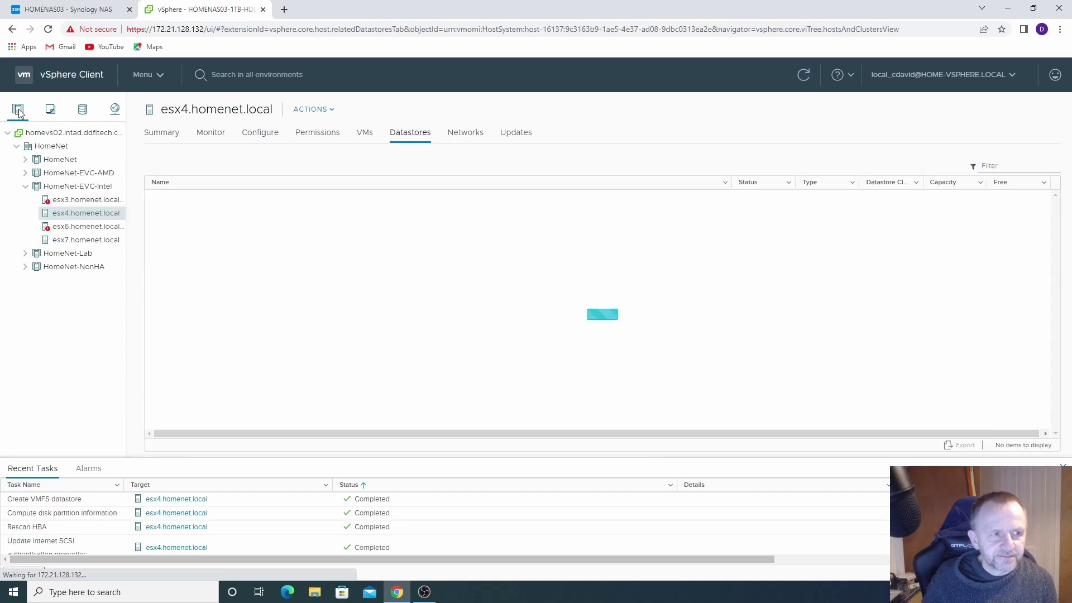
On host esx7.homenet.local, add 172.31.1.167 as a dynamic discovery send target server for vmhba64, keeping port 3260, and rescan the adapter.
click(66, 241)
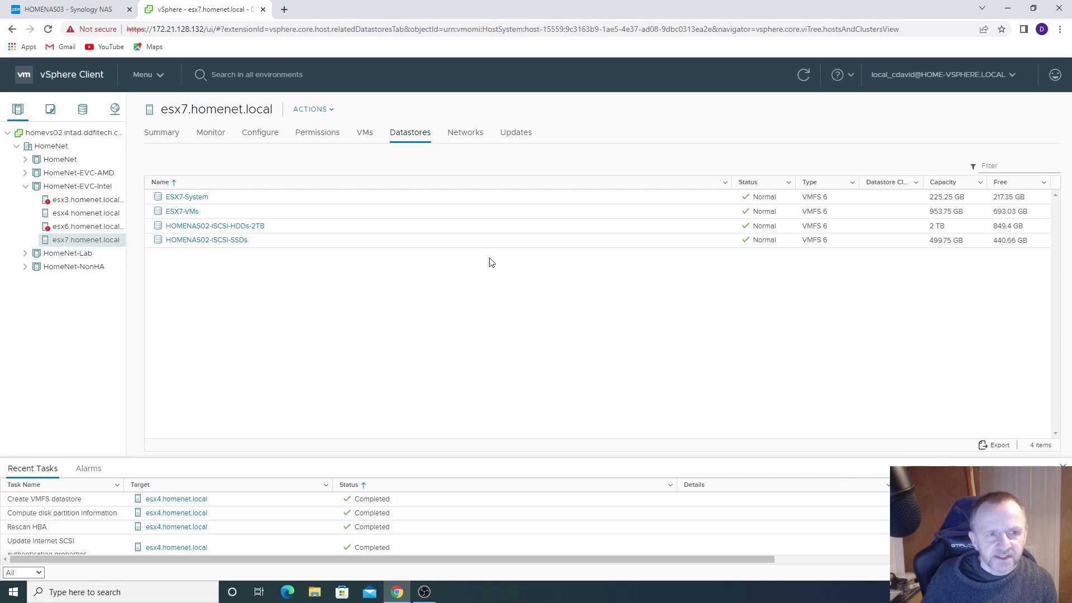
click(260, 134)
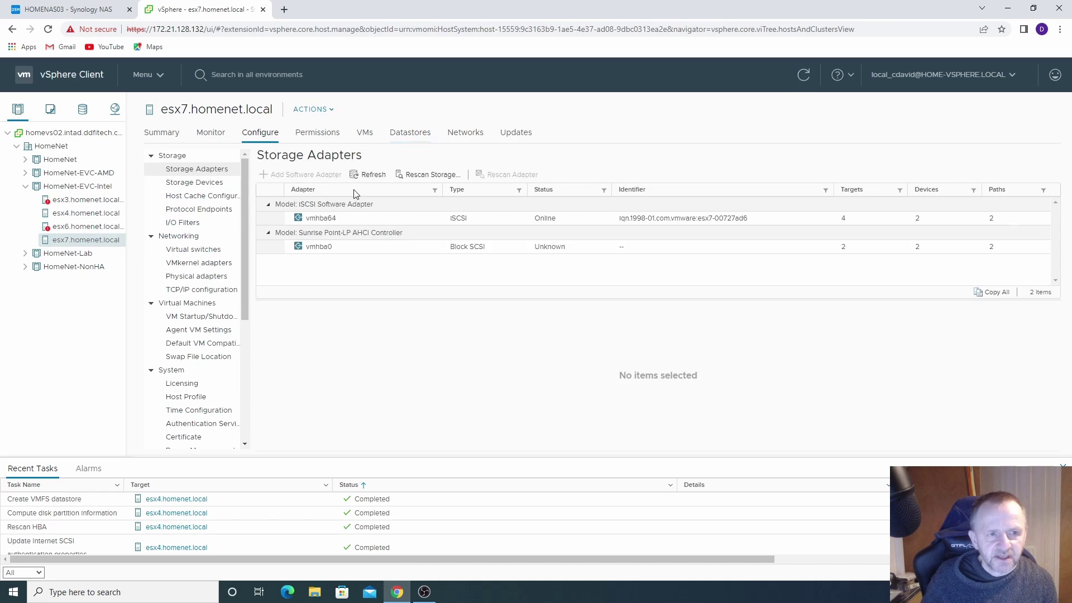
click(337, 221)
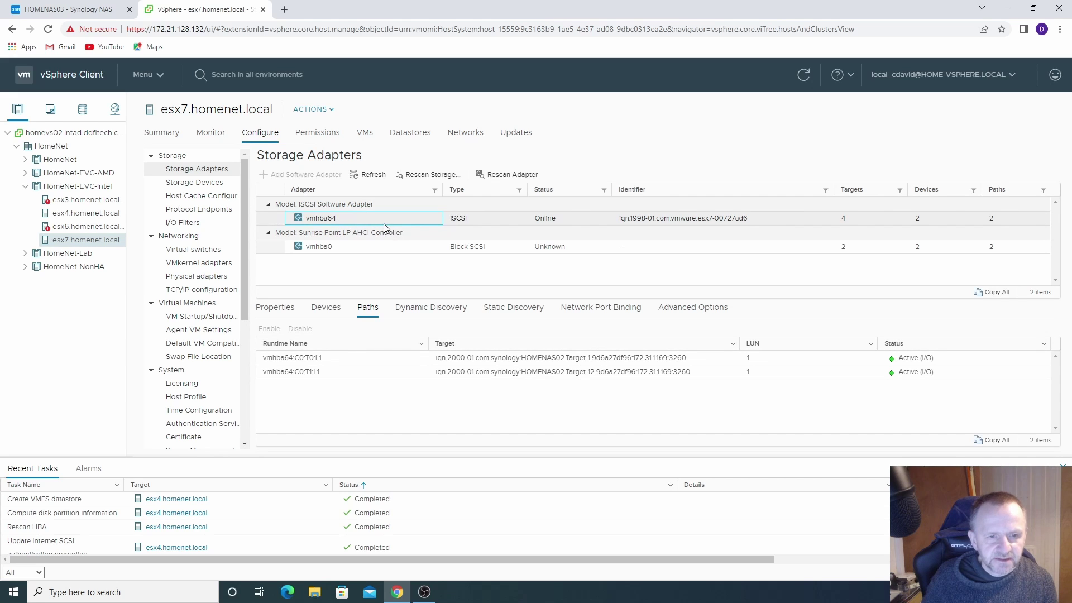
click(416, 311)
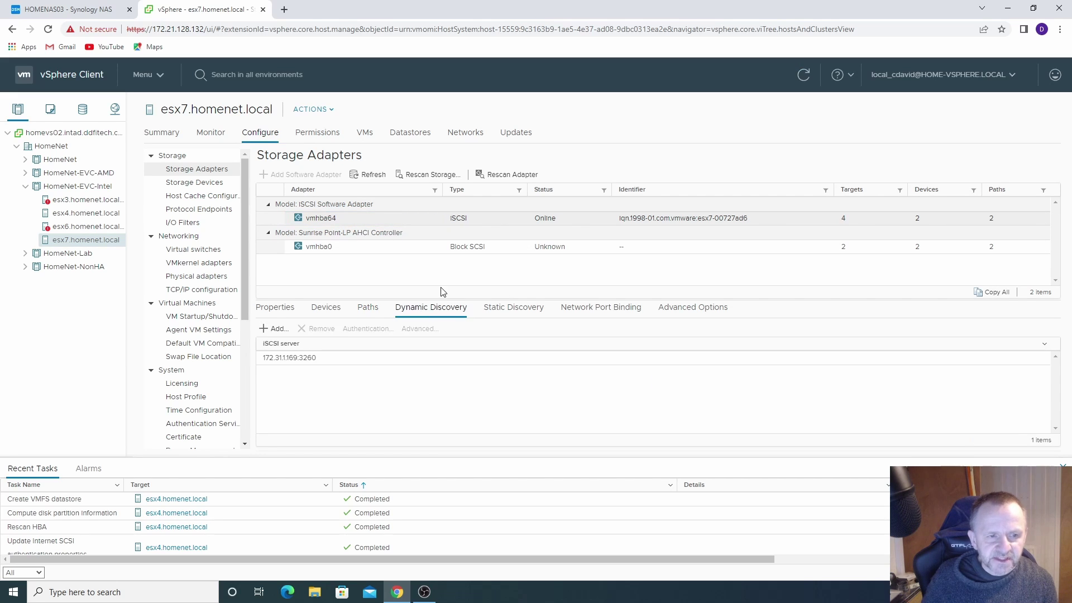
click(274, 329)
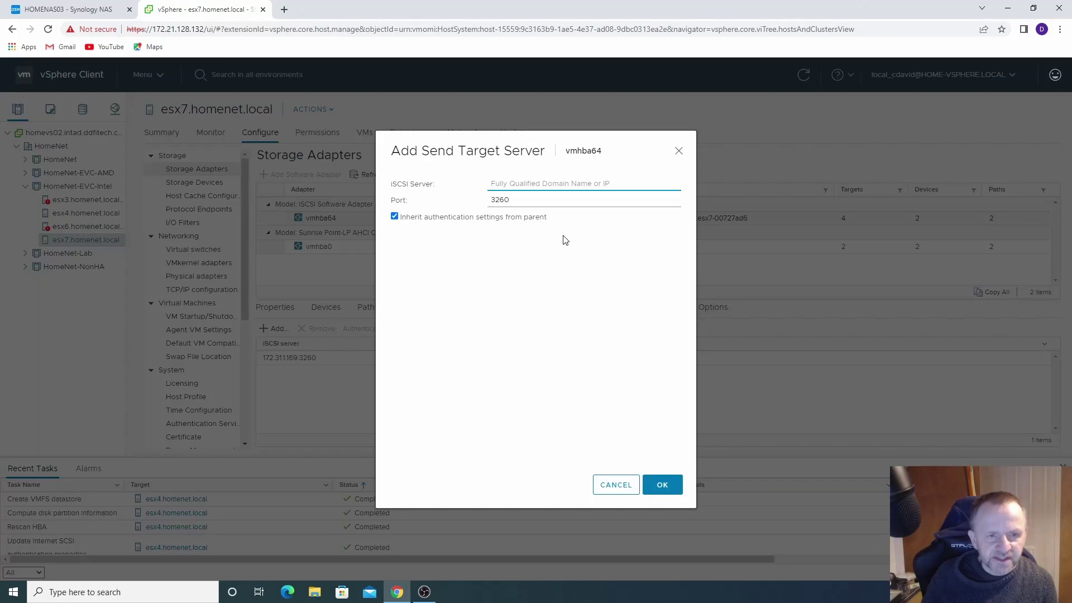
text(172.31.1.167)
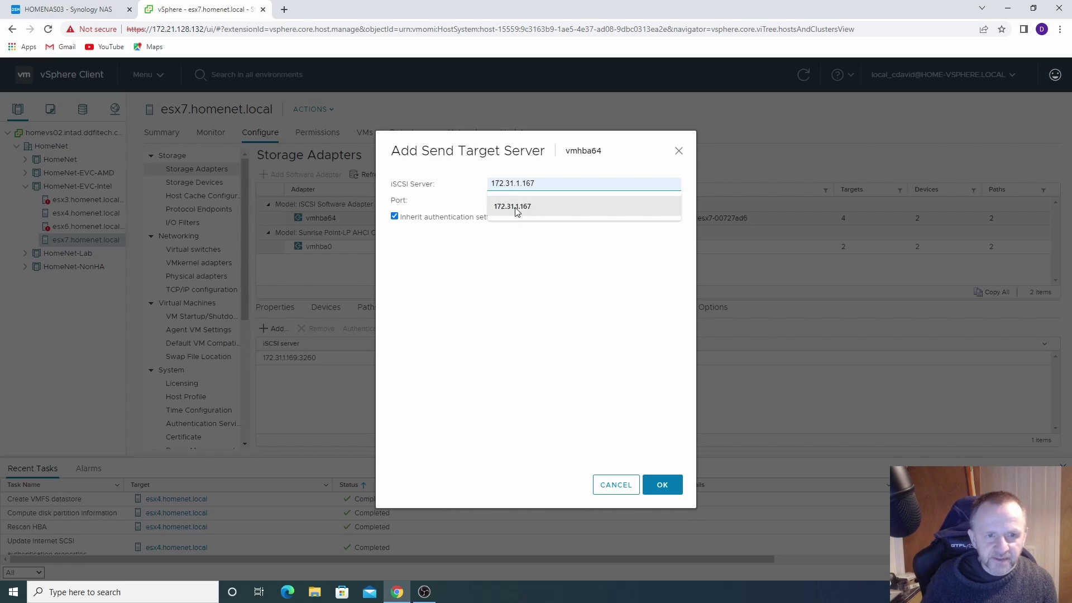
click(516, 208)
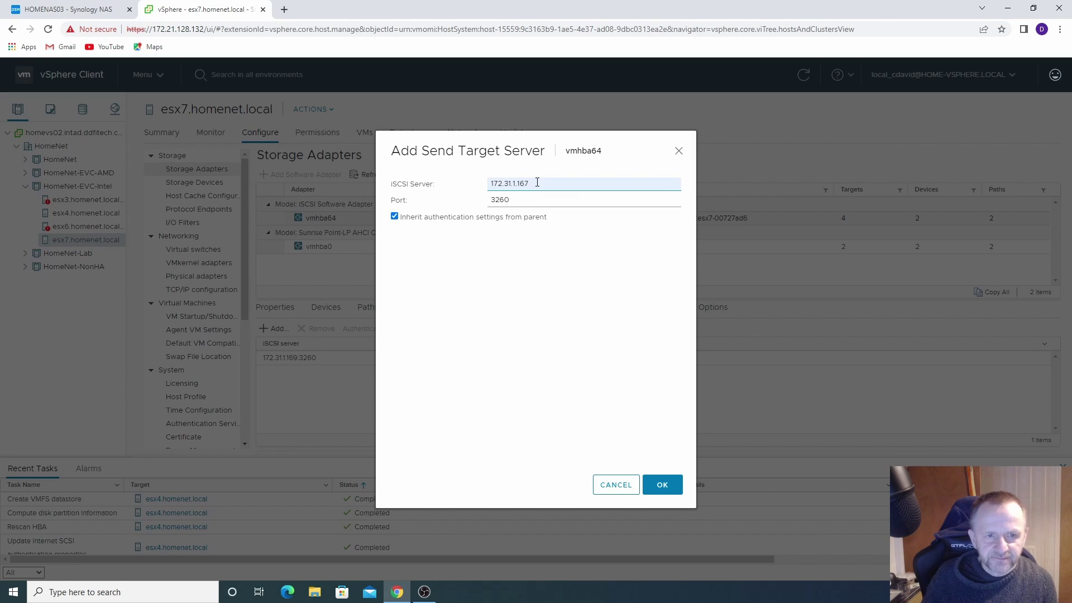
click(663, 485)
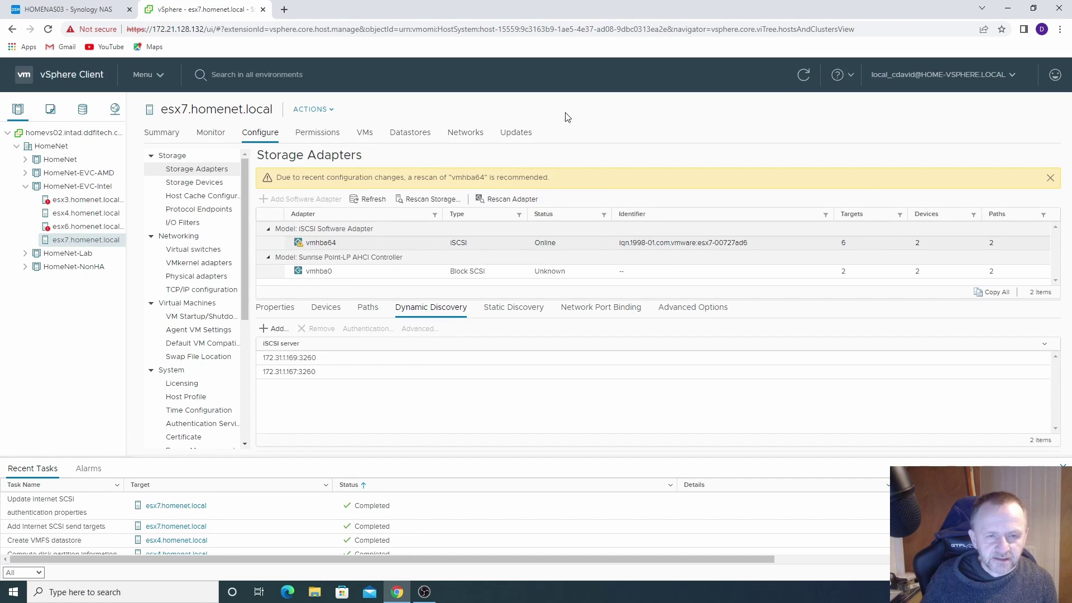
click(502, 200)
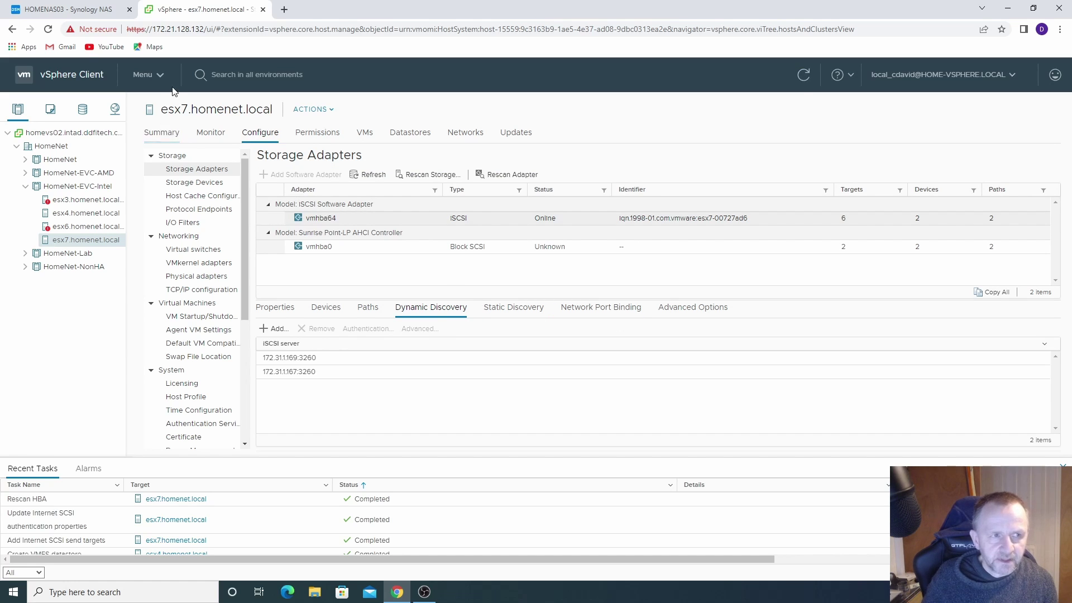
Switch to Synology SAN Manager and add a VMware ESXi host named ESX7 using the discovered esx7 initiator.
click(52, 10)
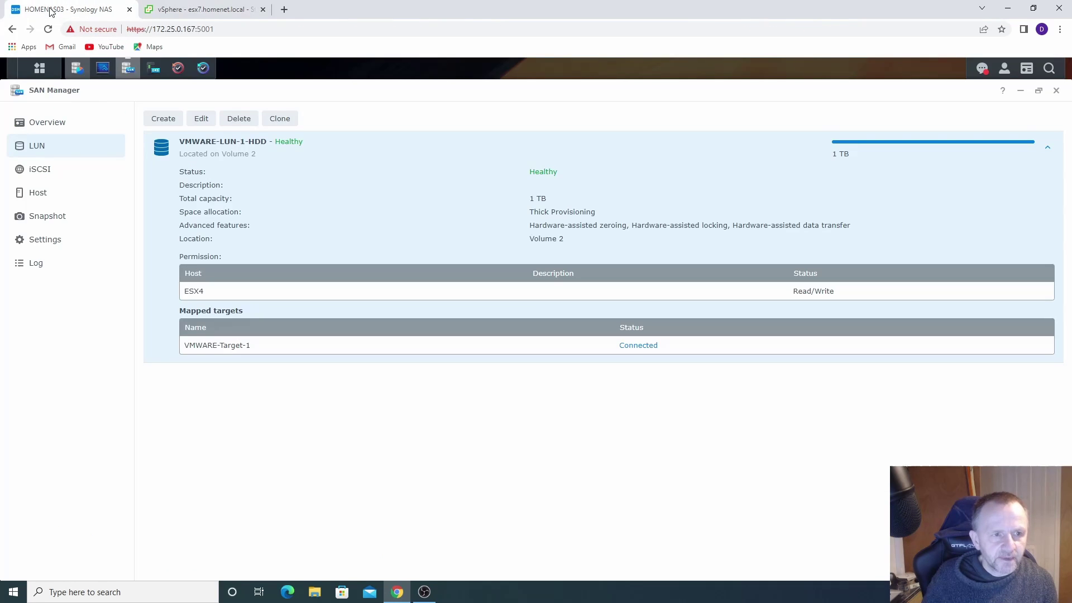
click(43, 199)
click(159, 118)
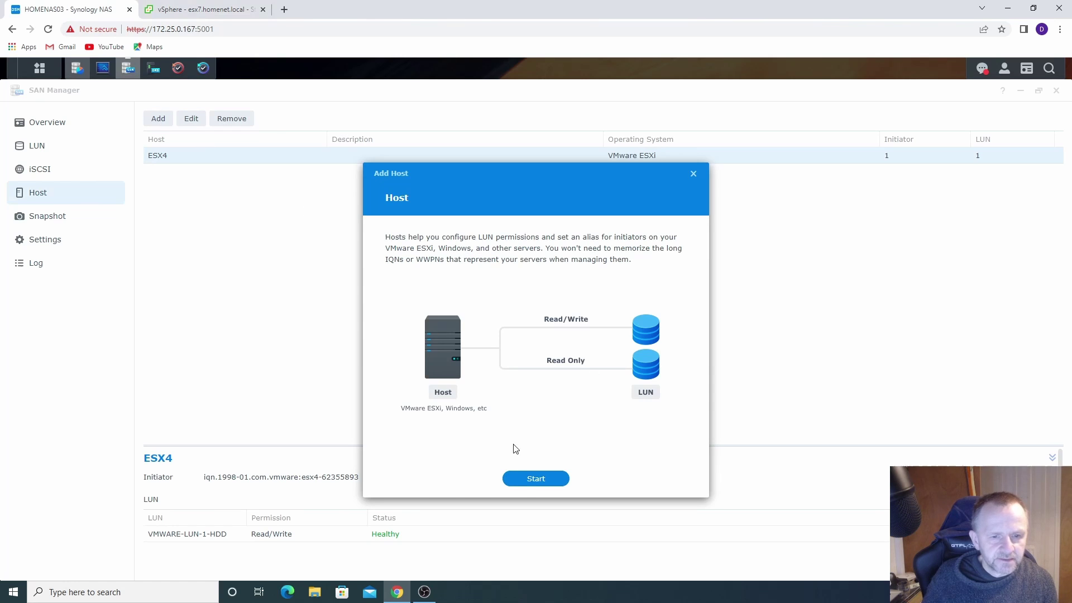
click(530, 479)
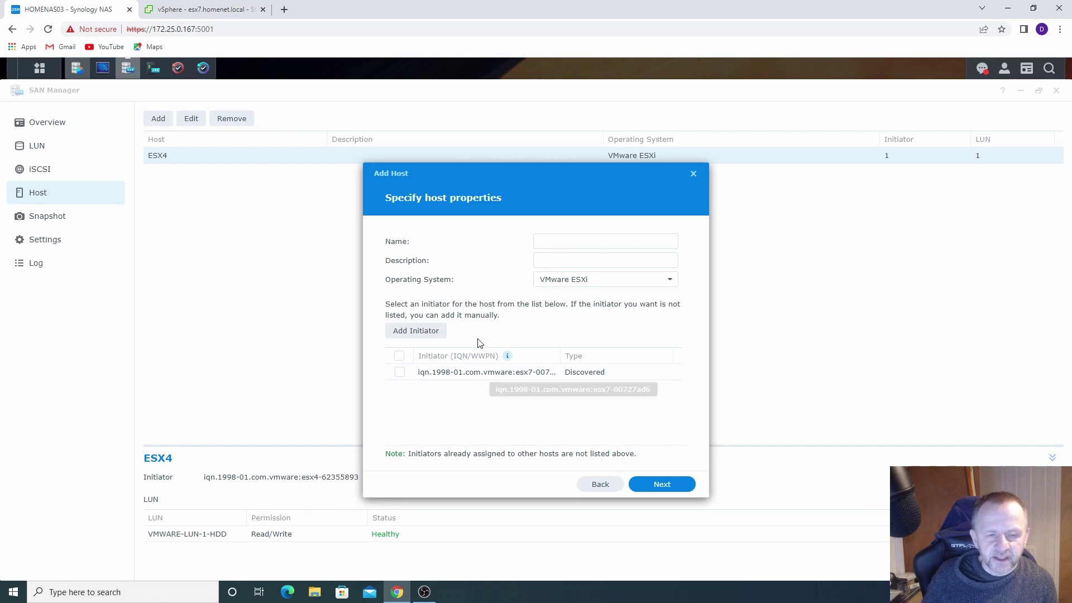
click(399, 373)
click(554, 241)
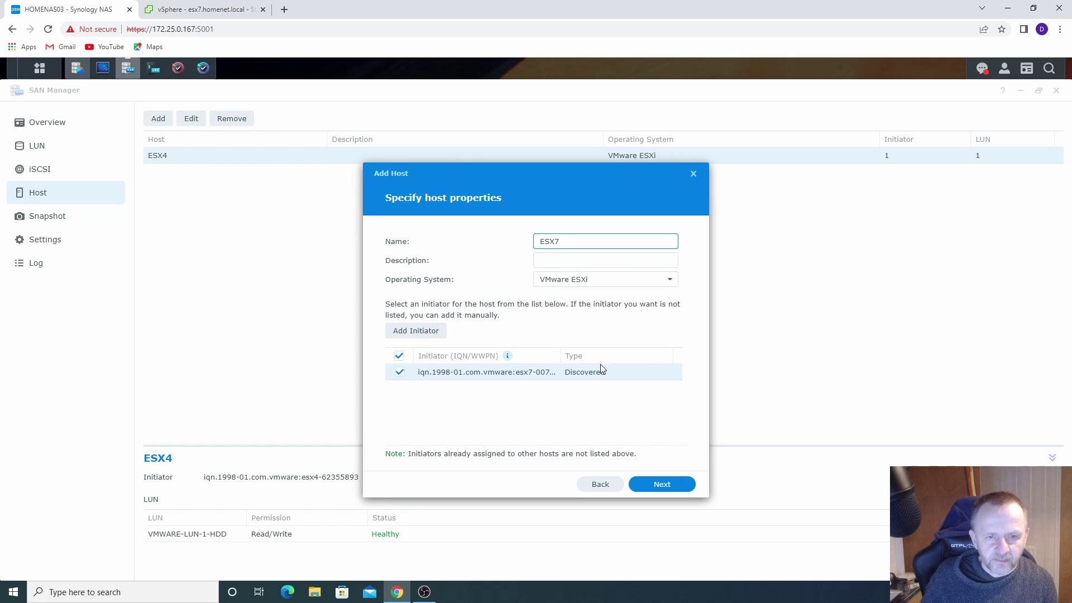
click(662, 483)
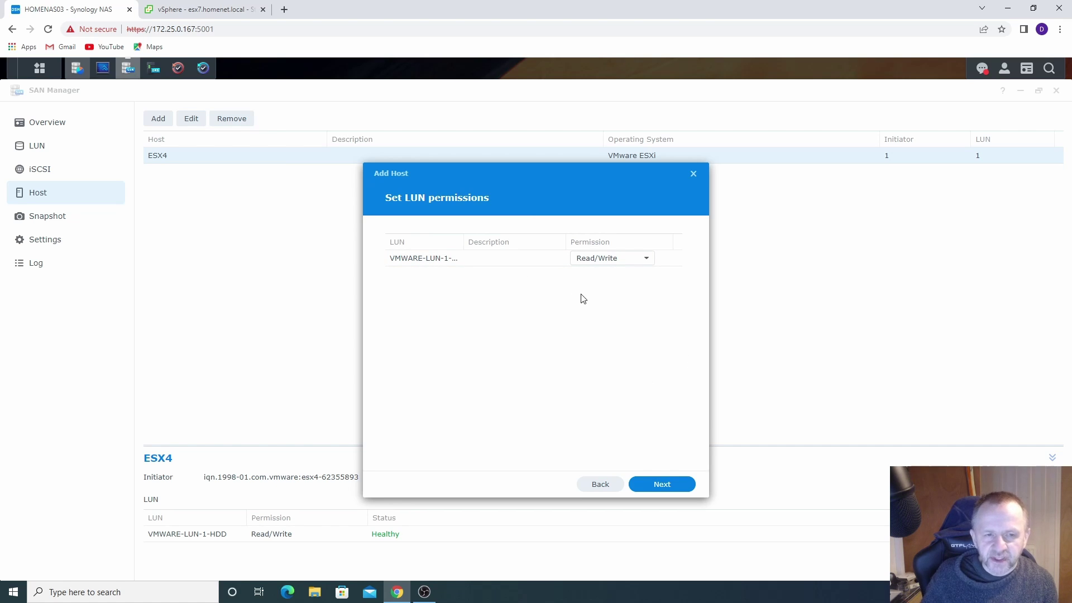
Set ESX7's permission on VMWARE-LUN-1-HDD to No Access, finish adding the host, and check the LUN's permission list.
click(646, 260)
click(605, 316)
click(662, 485)
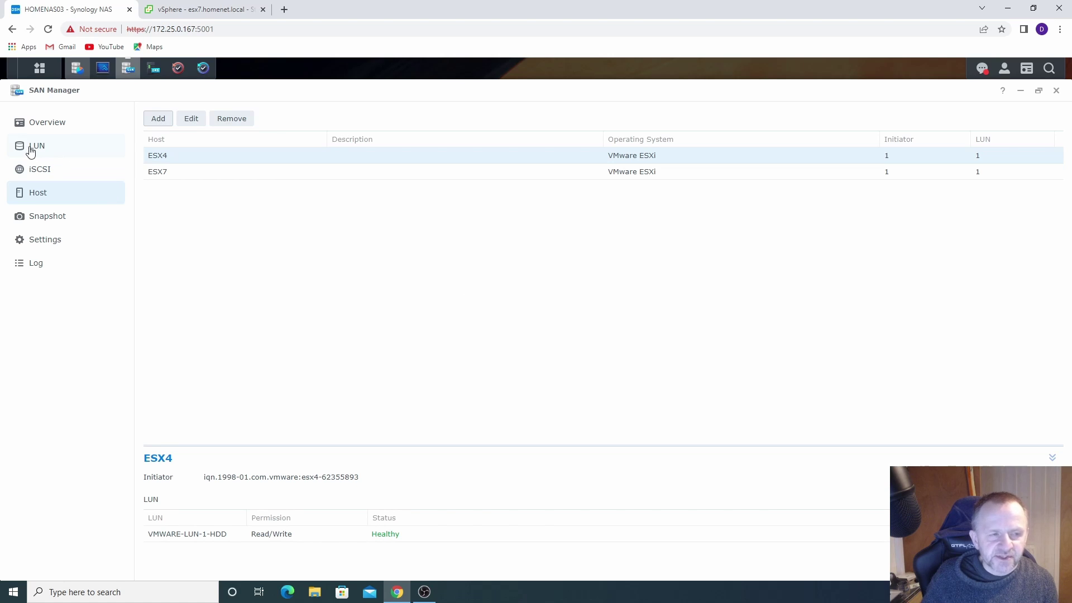
click(39, 150)
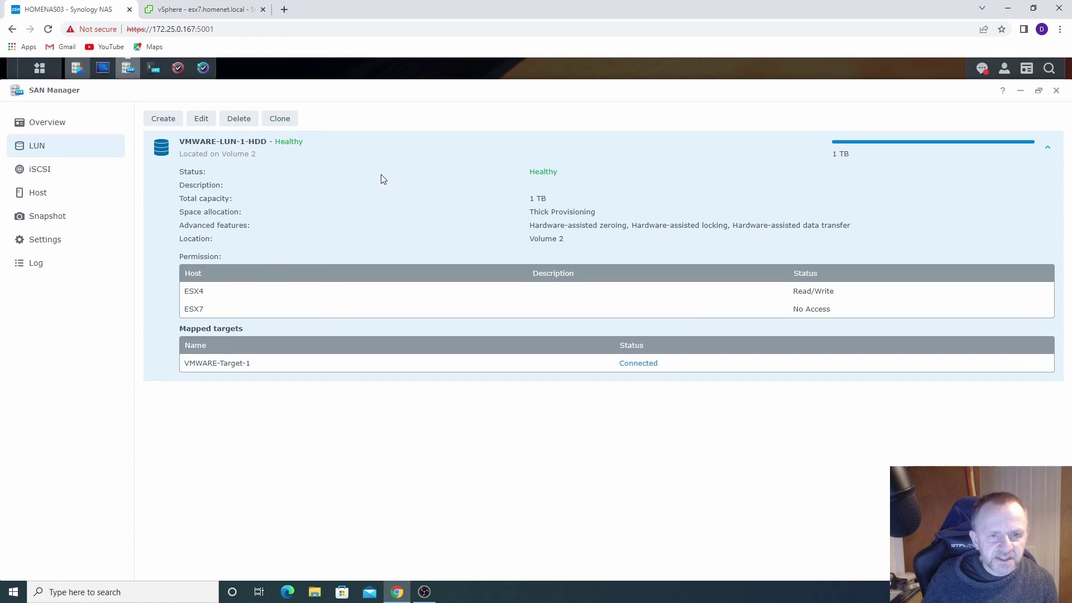
Set ESX7's permission on VMWARE-LUN-1-HDD to Read/Write and save the LUN settings.
click(202, 119)
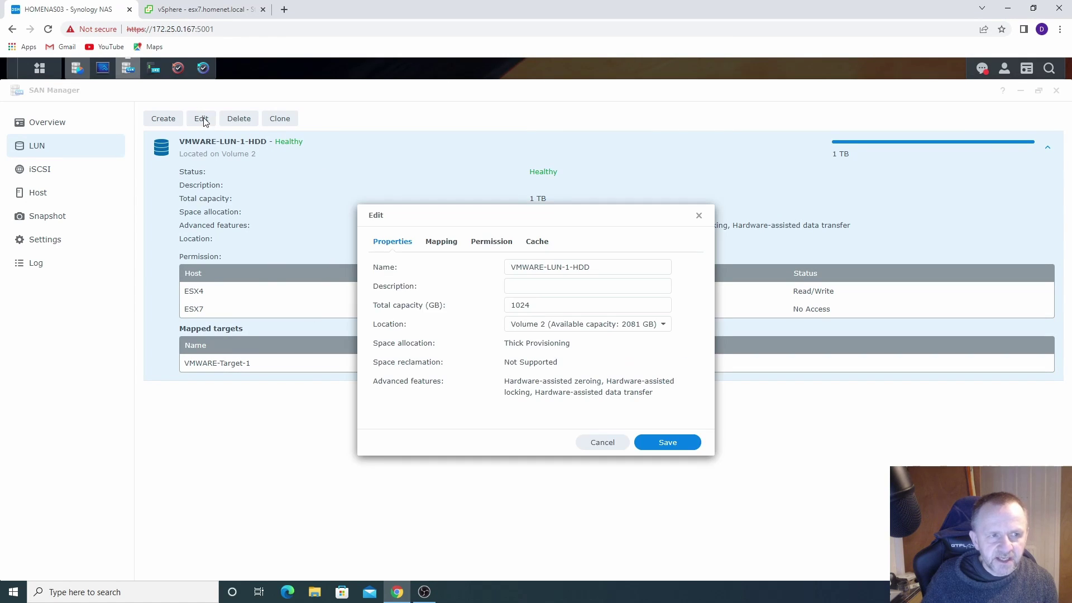
click(485, 246)
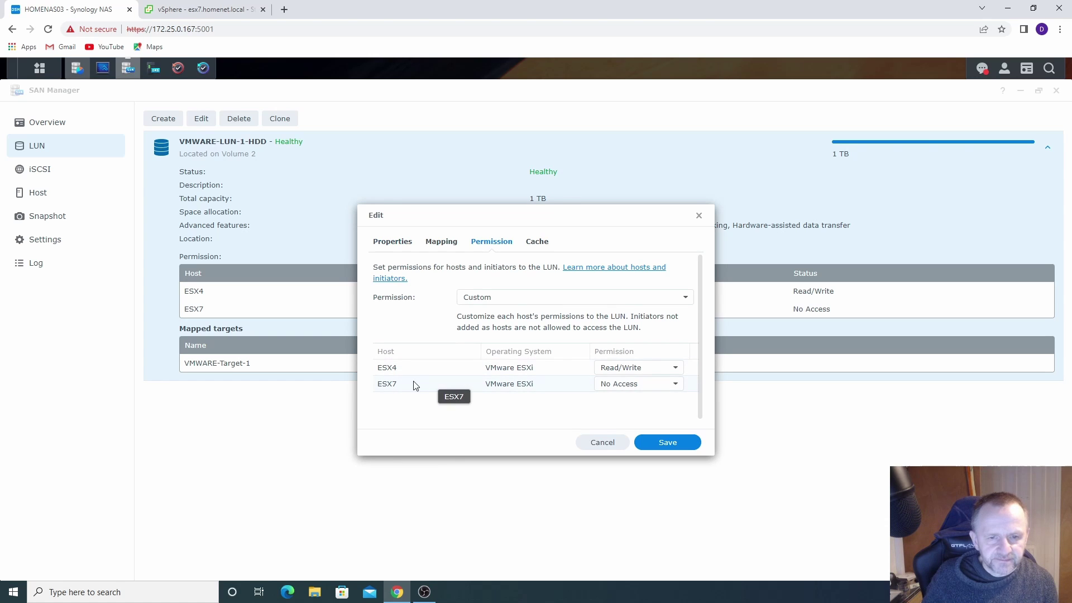
click(675, 384)
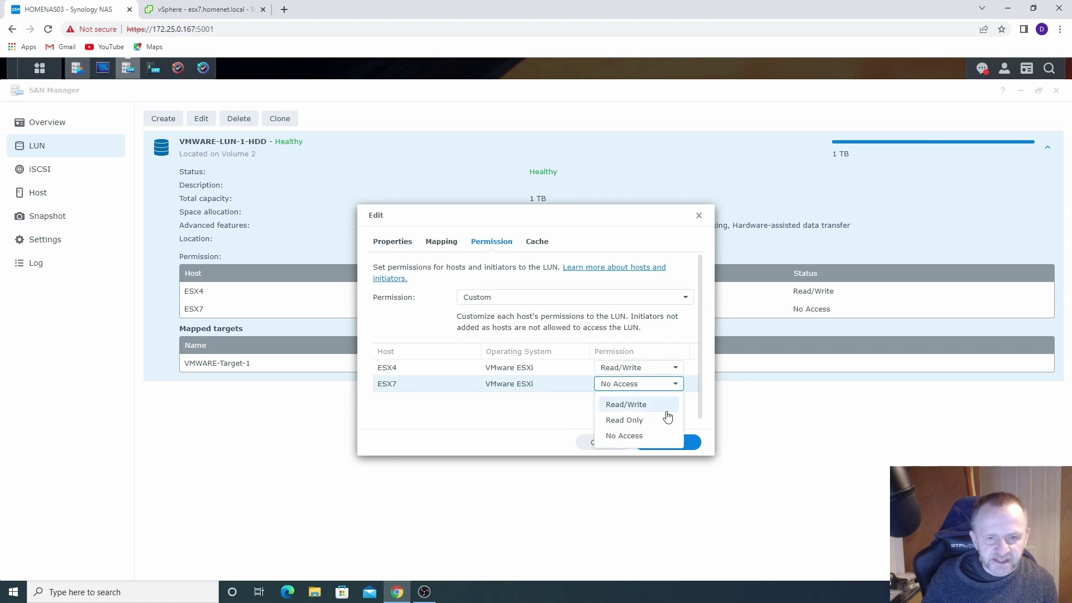
click(624, 406)
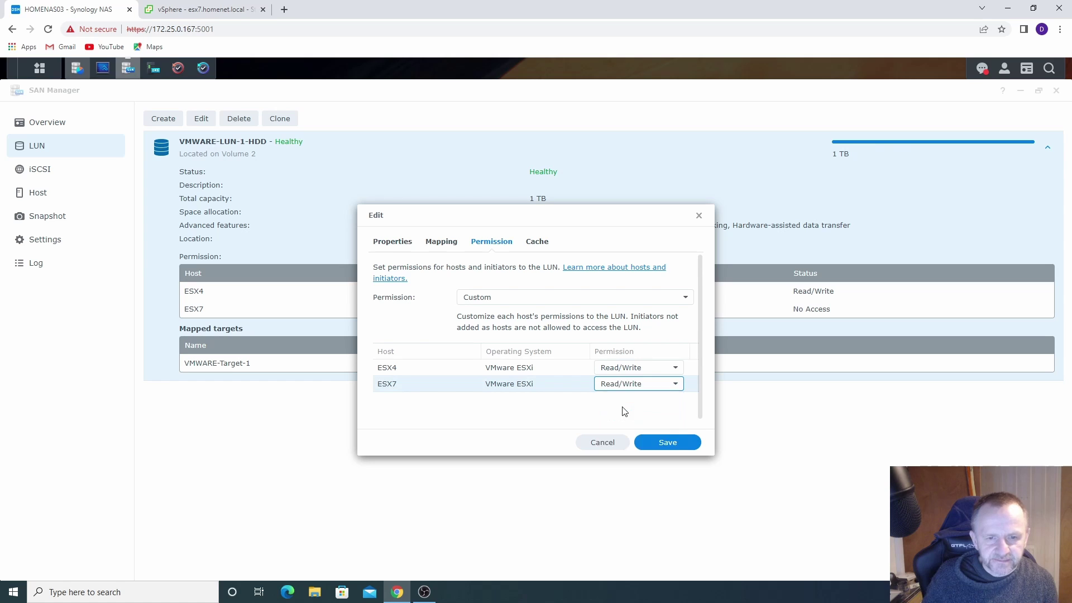
click(671, 443)
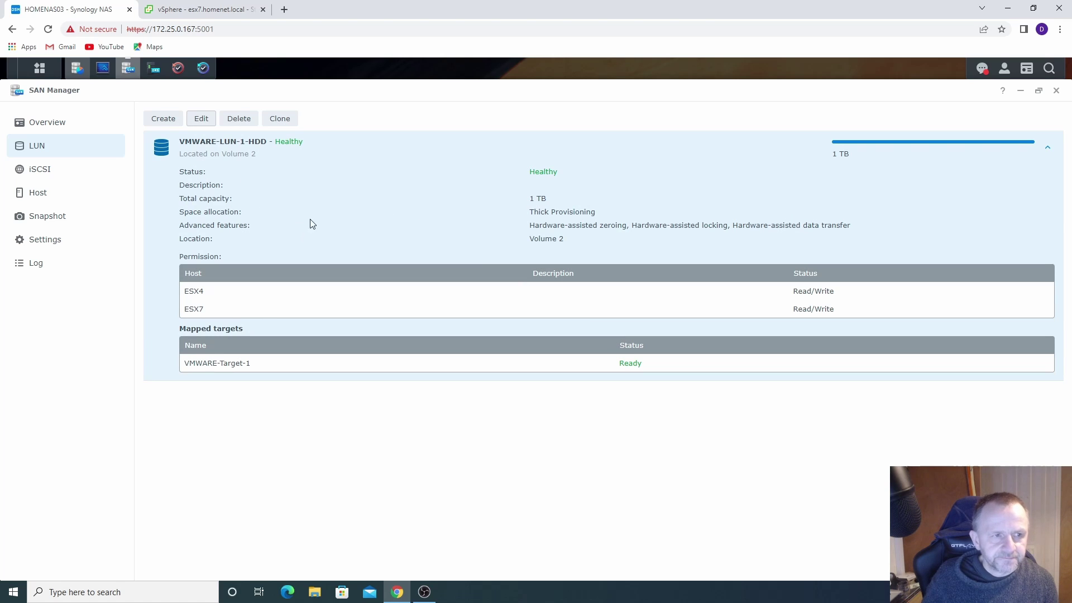
Switch to the vSphere Client, check esx7.homenet.local's datastore list, and rescan the host's storage from its storage adapters.
click(200, 11)
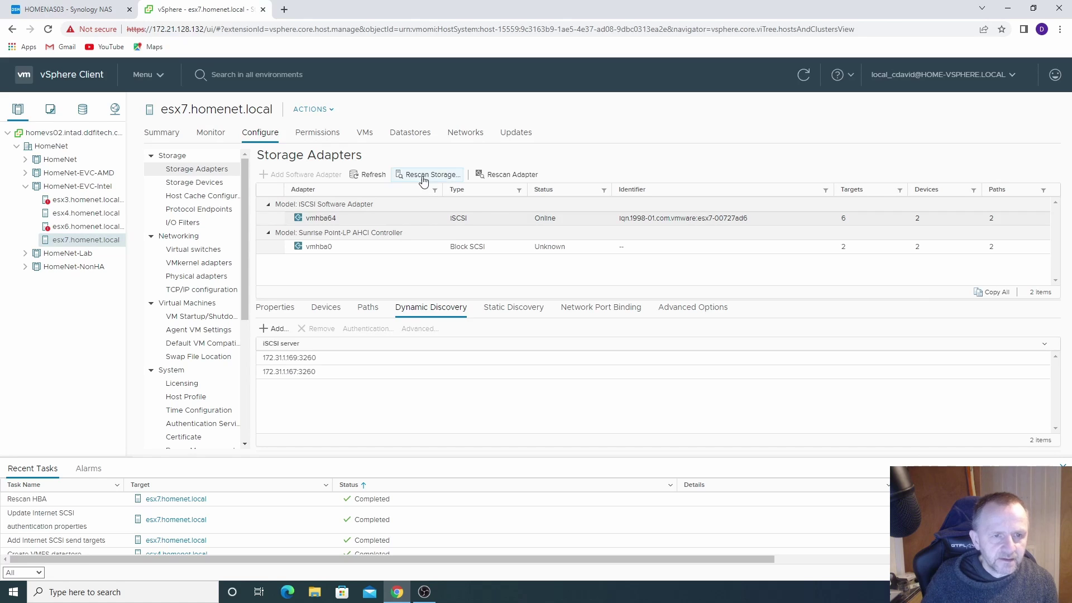
click(407, 136)
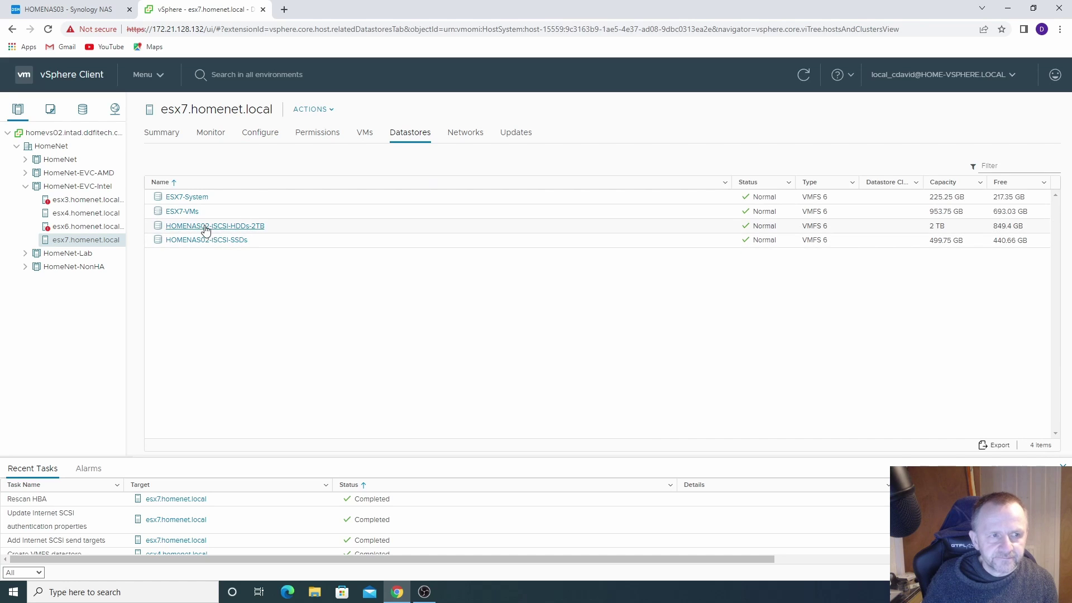
click(261, 132)
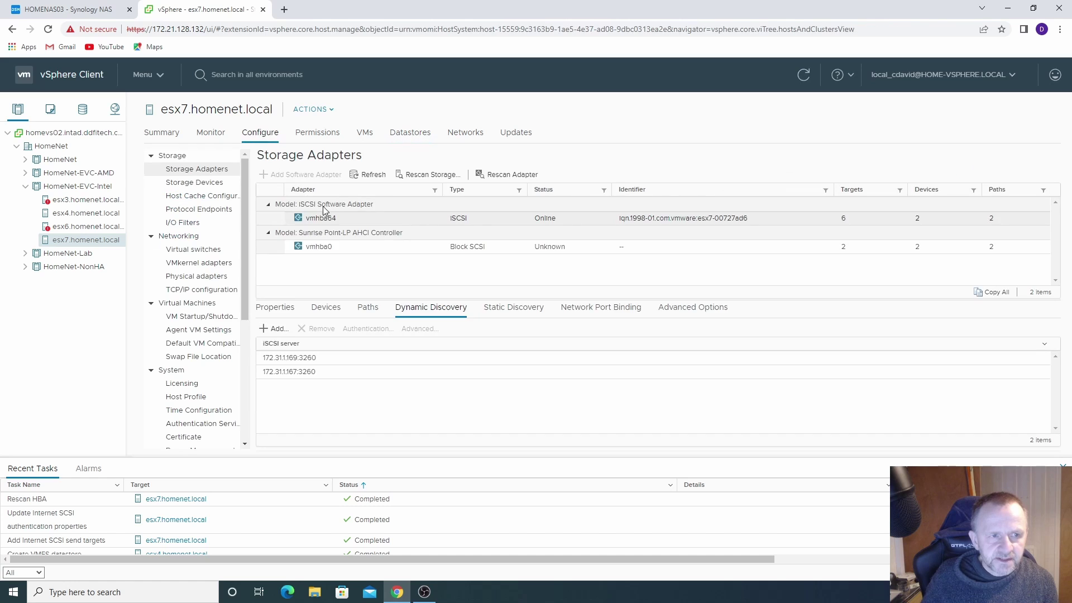
click(353, 219)
click(430, 176)
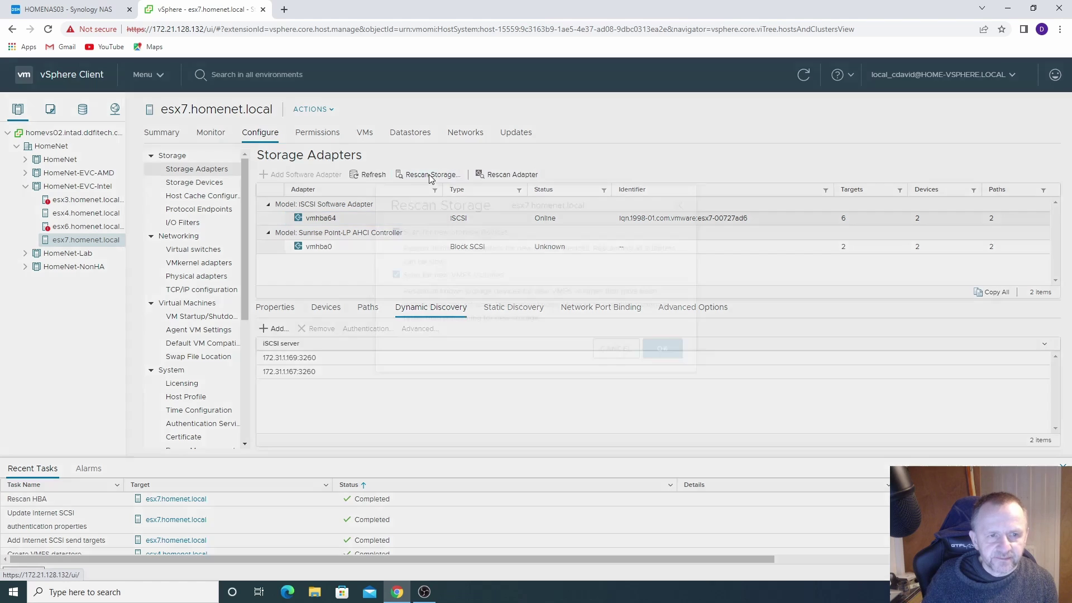
click(666, 389)
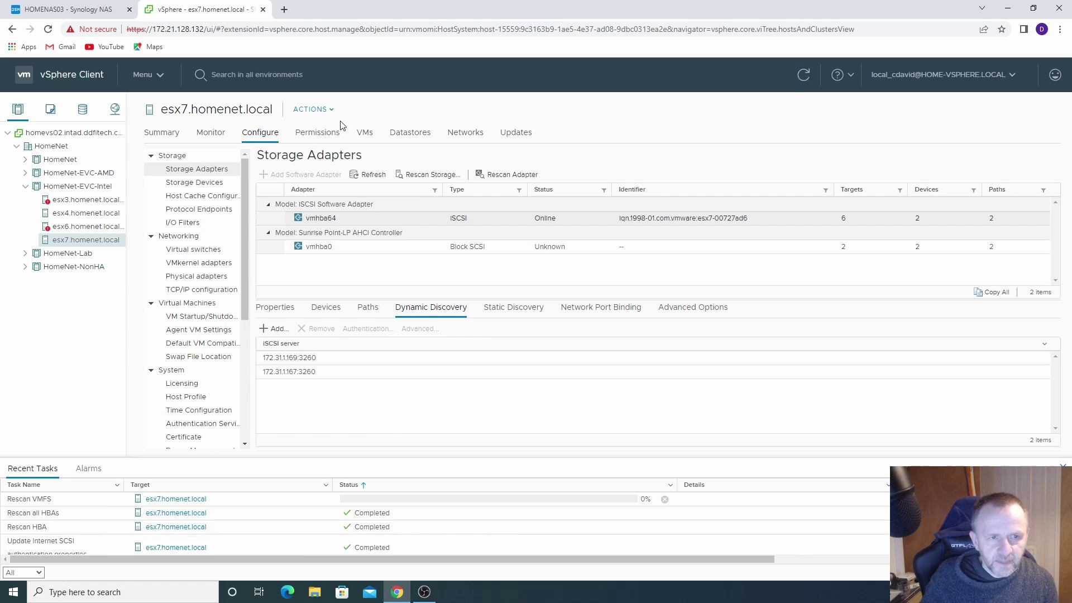
Check esx7's datastore list and vmhba64's devices, paths and dynamic discovery servers for the Synology LUN.
click(403, 137)
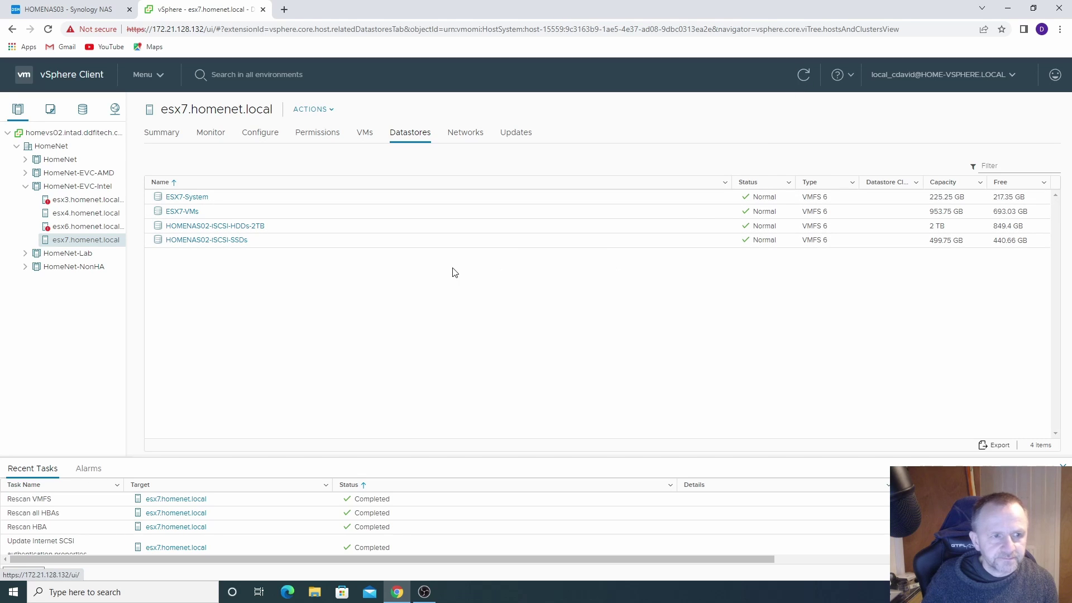
click(270, 133)
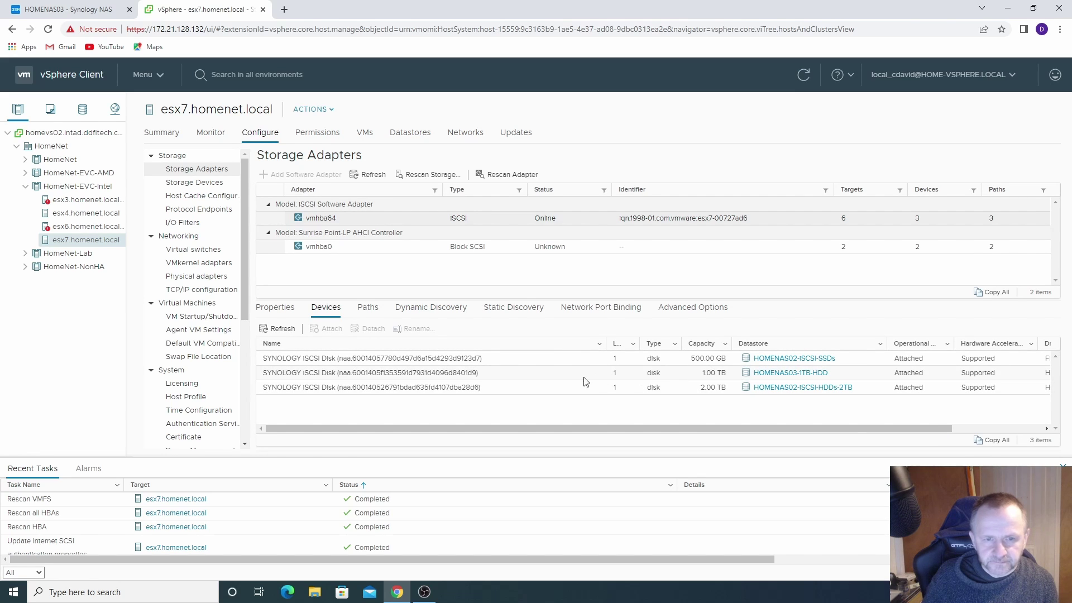
click(369, 308)
click(431, 314)
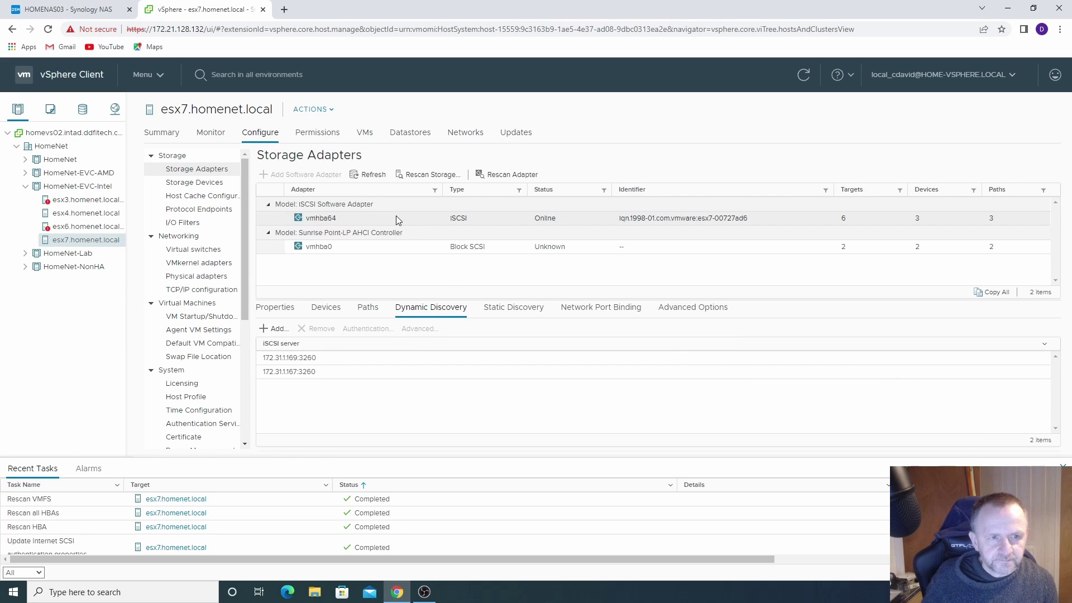
click(413, 137)
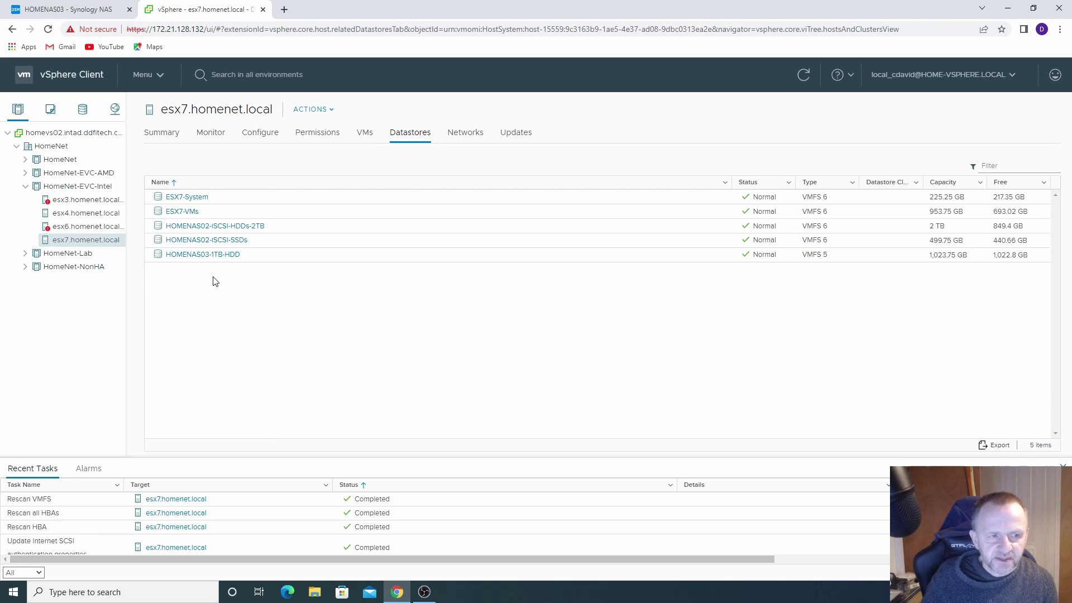
From esx7's datastores, open HOMENAS03-1TB-HDD and create a new folder named Test in it.
click(190, 256)
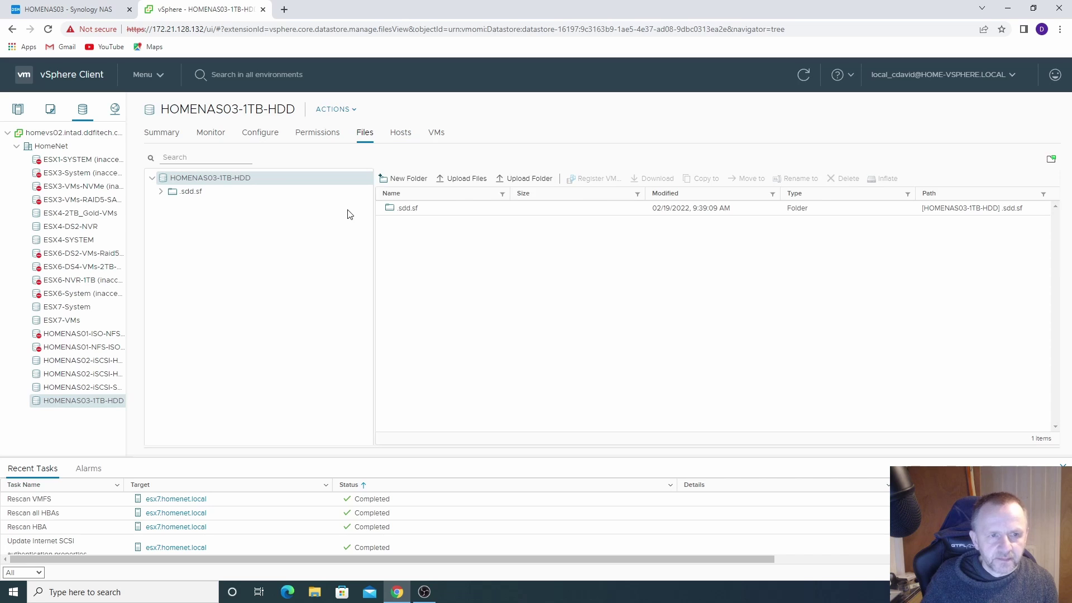
click(407, 179)
text(Test)
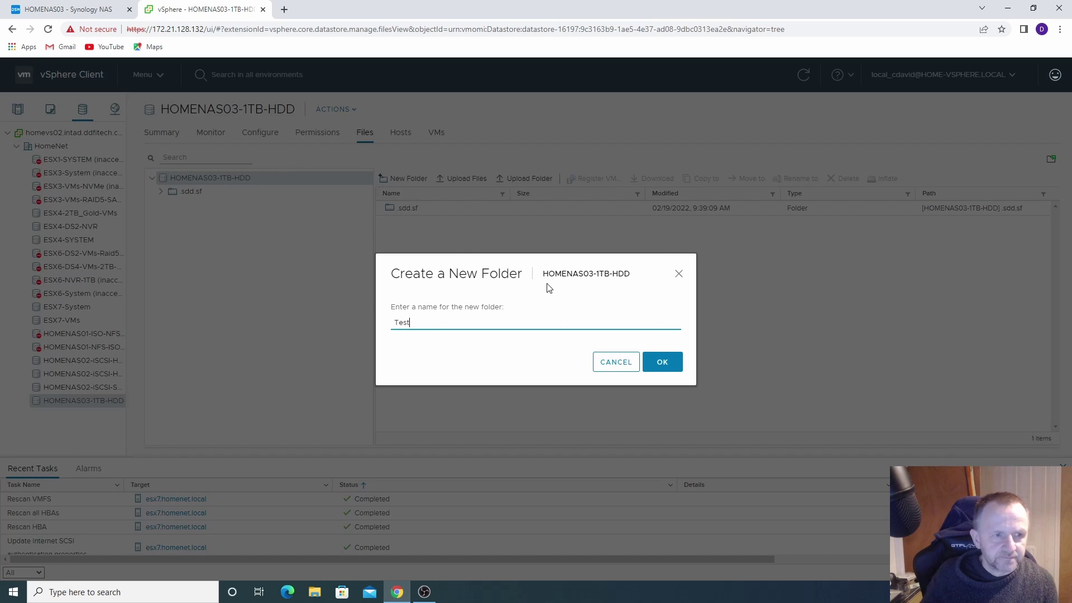
click(648, 362)
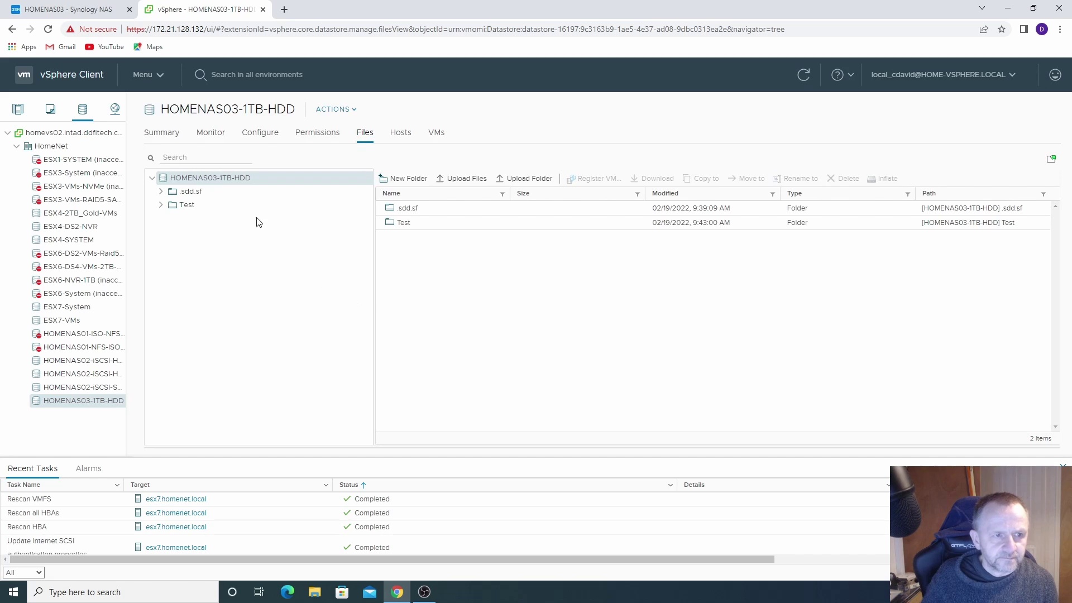
Compare the files on HOMENAS03-1TB-HDD as reached from host esx4.homenet.local and from host esx7.homenet.local.
click(19, 109)
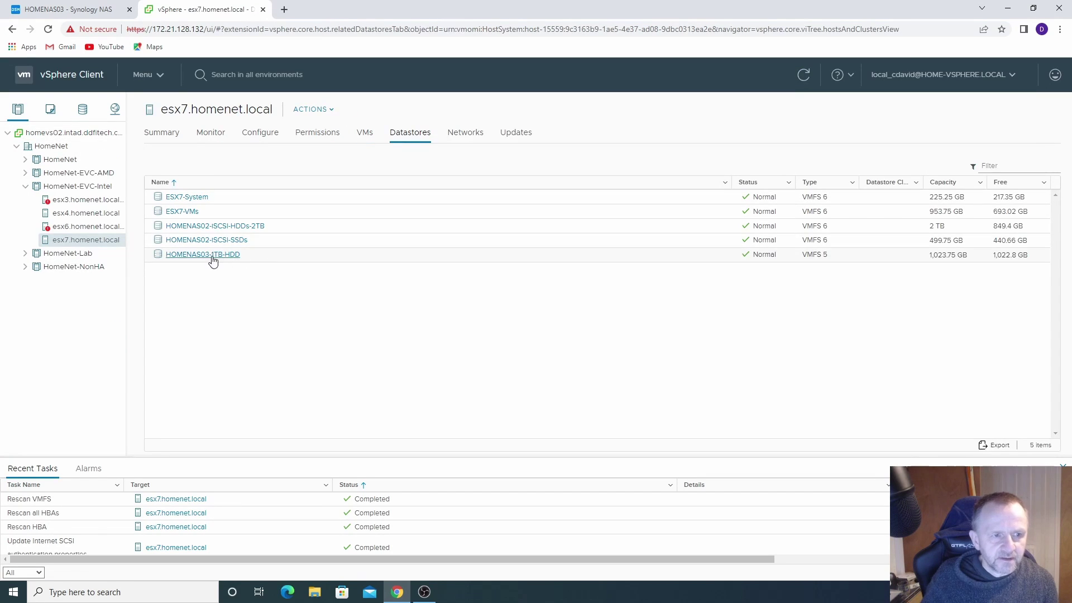
click(89, 212)
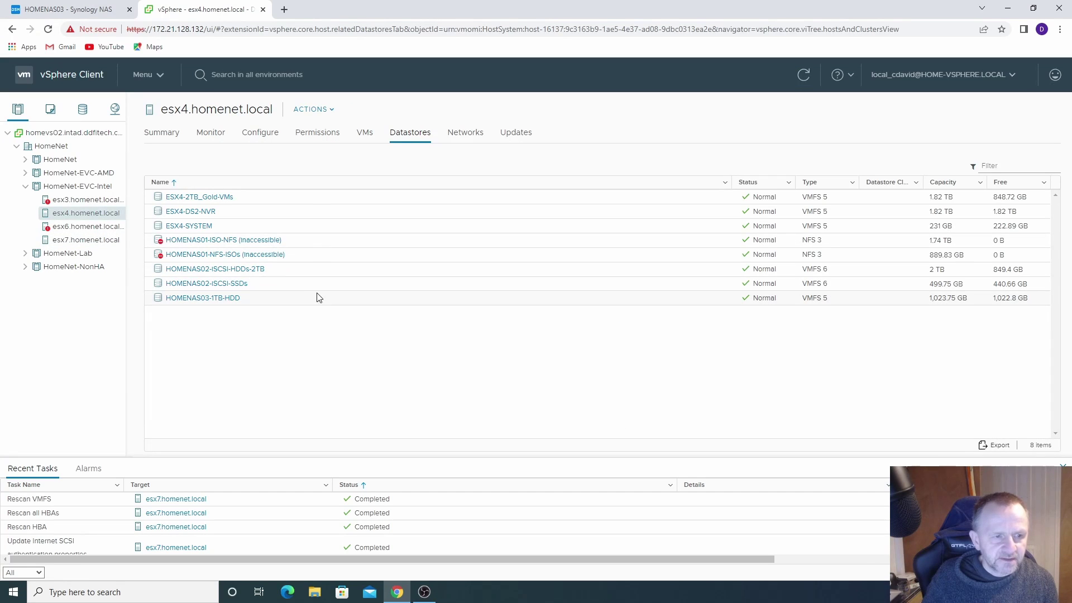
click(202, 300)
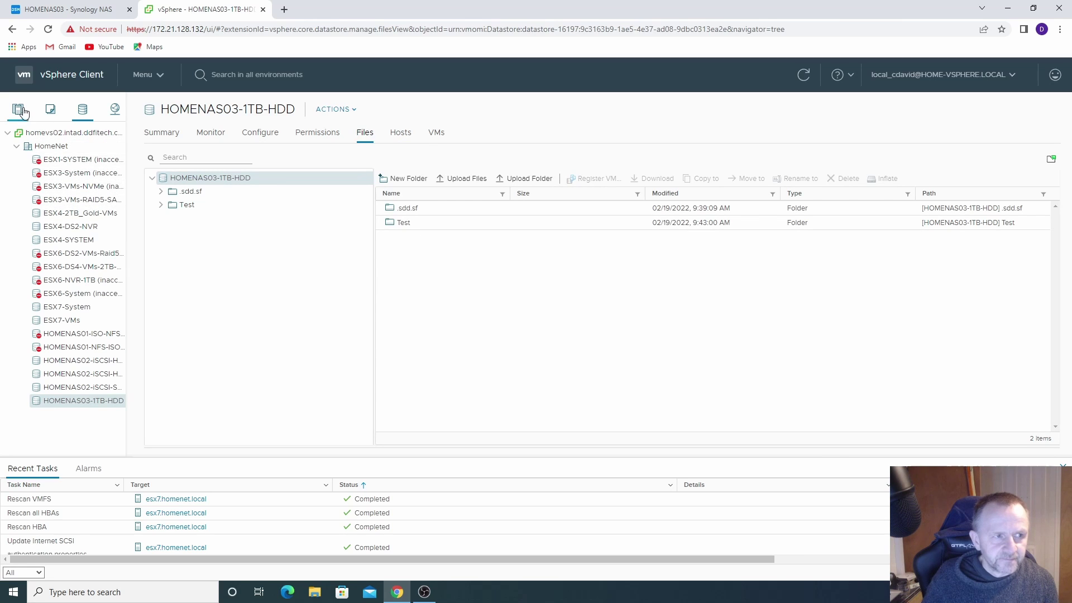
click(23, 112)
click(84, 240)
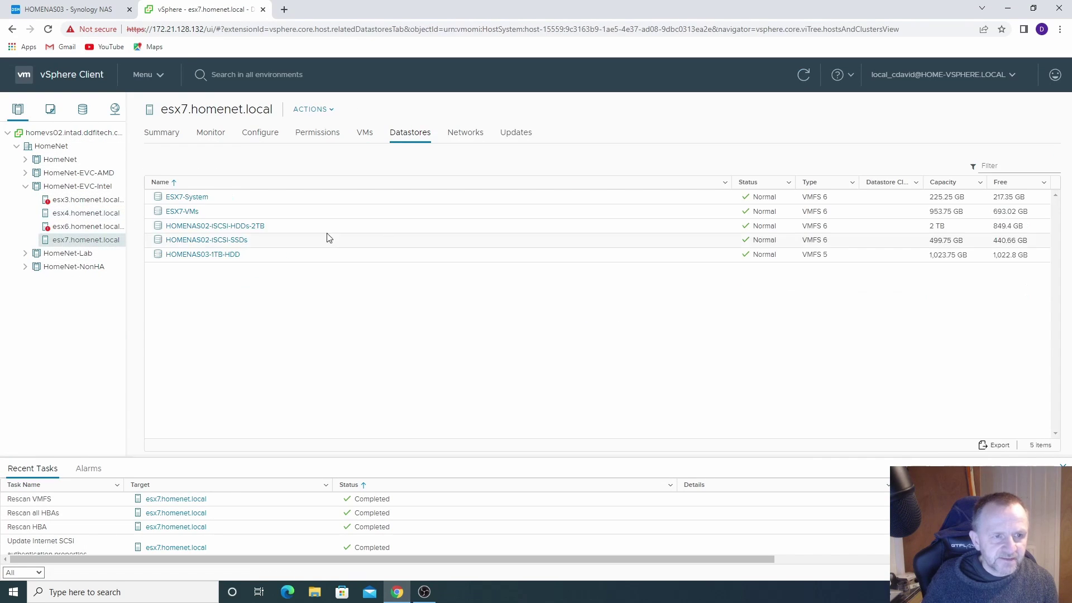
click(220, 255)
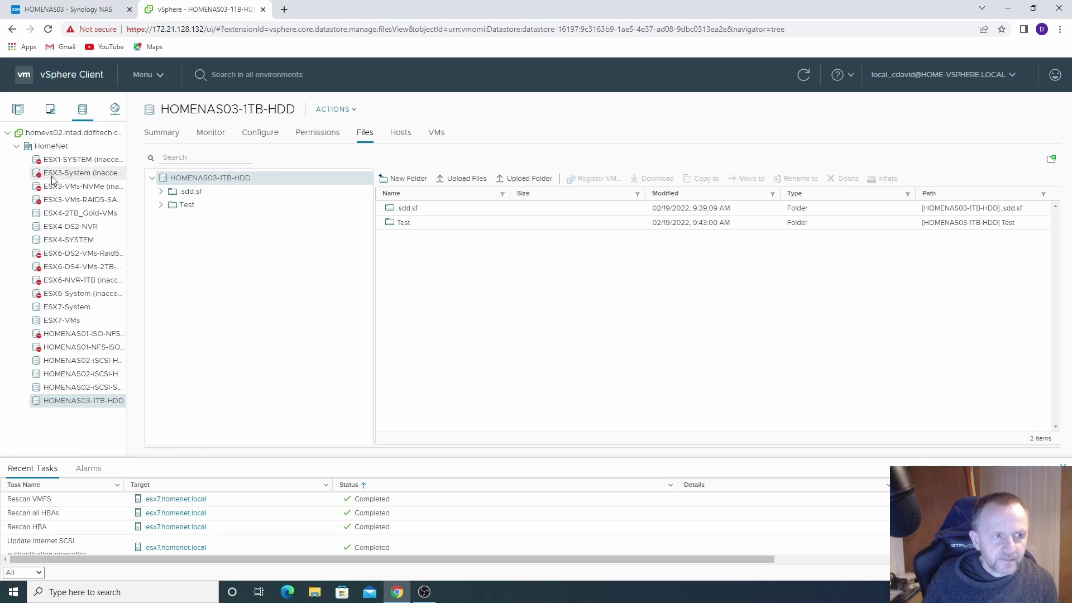
Open HOMENAS03-1TB-HDD from esx4's datastores and delete the Test folder.
click(18, 110)
click(83, 213)
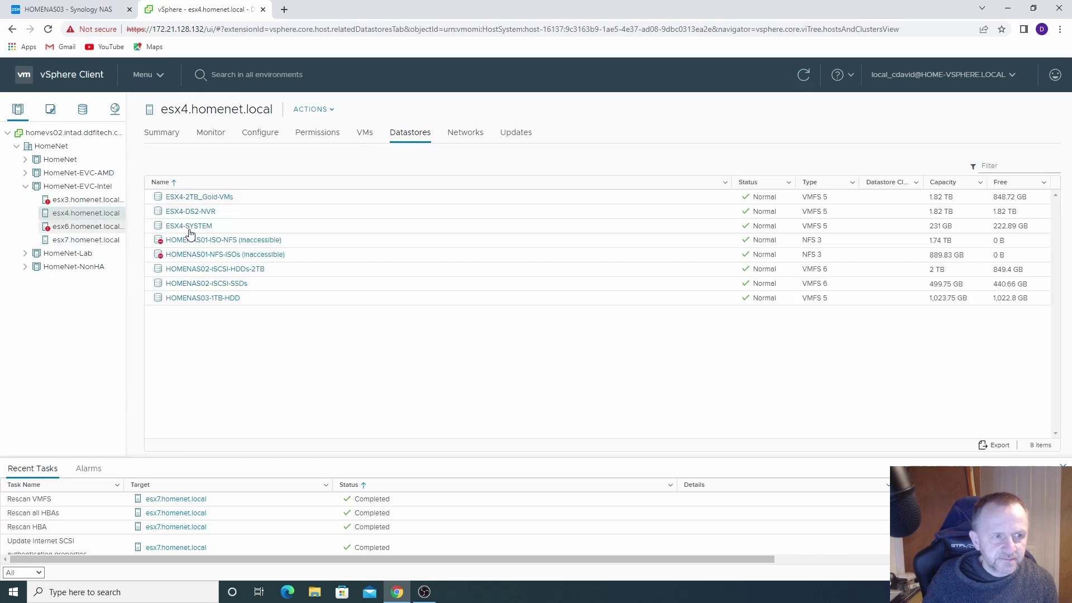
click(202, 298)
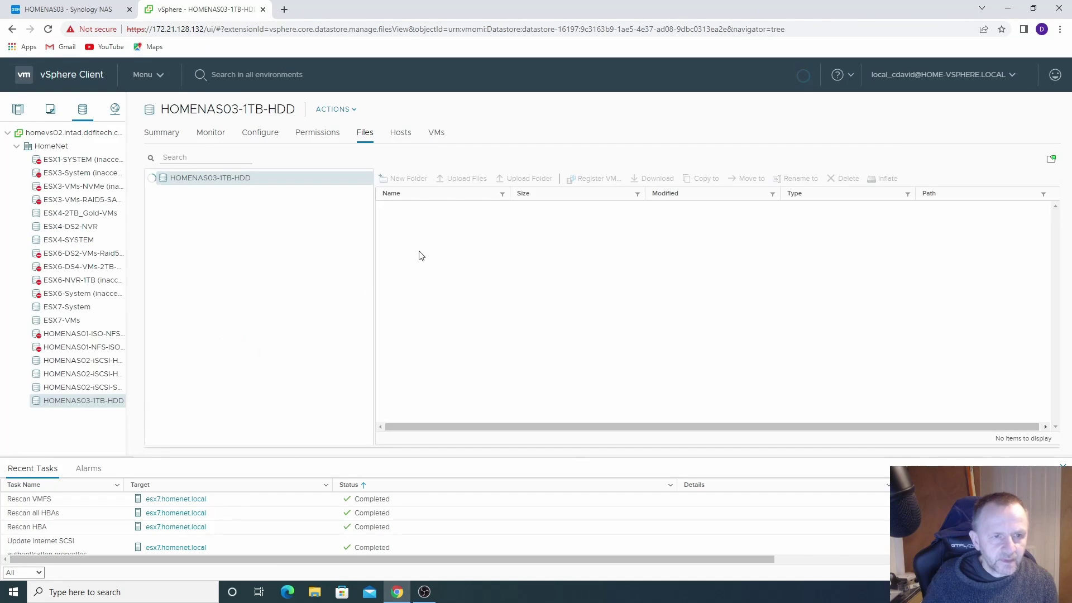
click(397, 225)
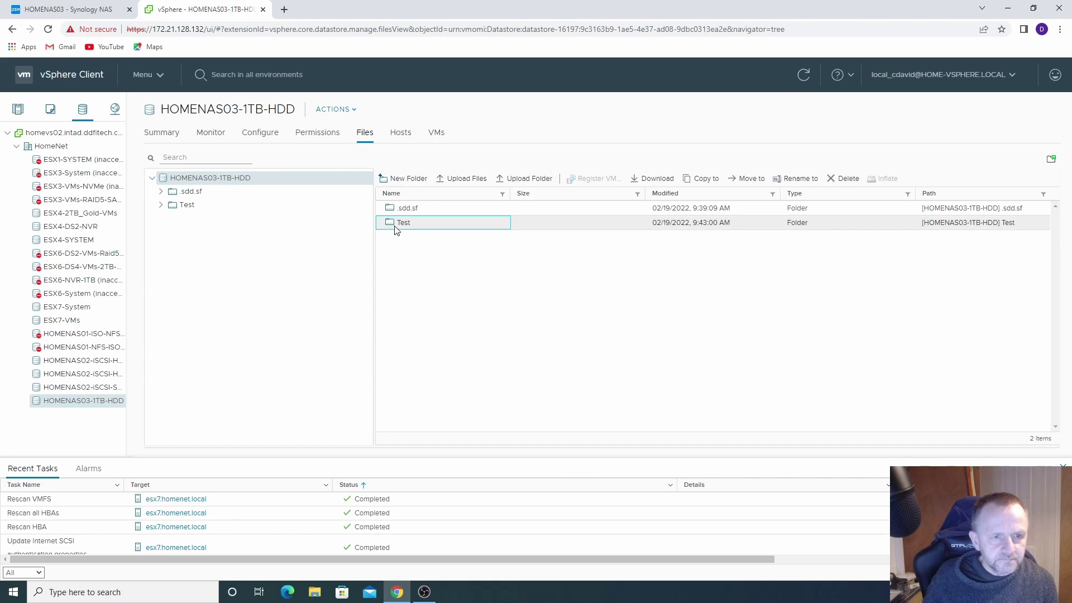
right_click(425, 226)
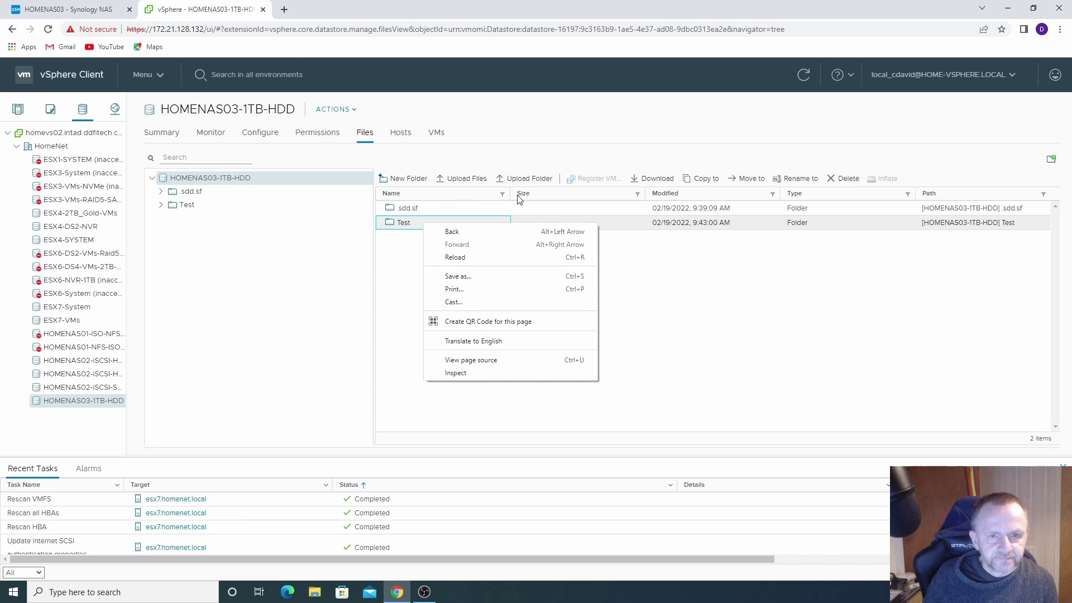
click(741, 289)
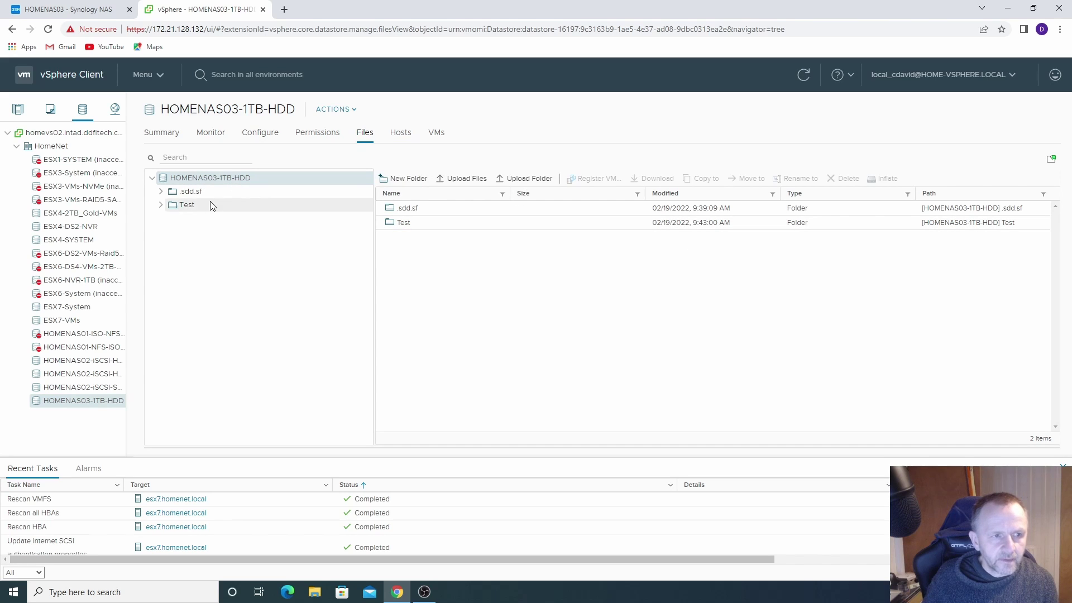
click(397, 224)
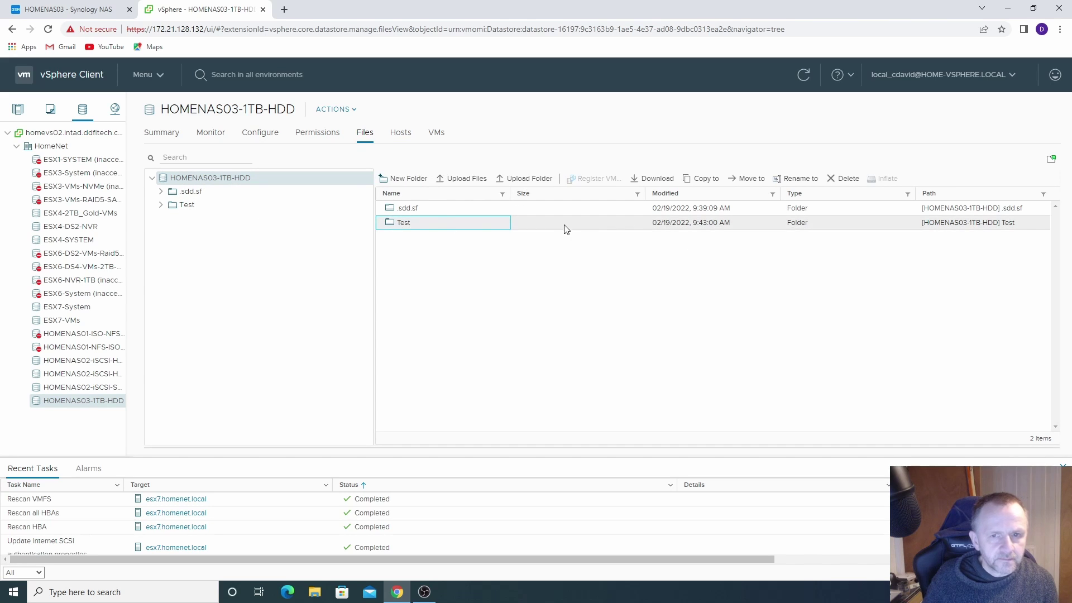
click(843, 179)
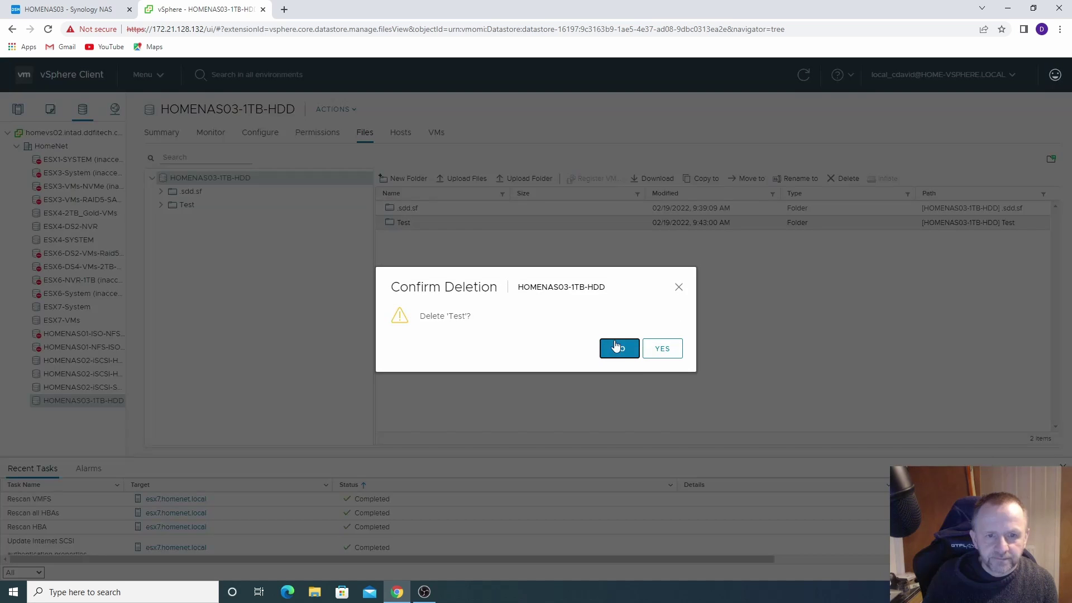
click(661, 350)
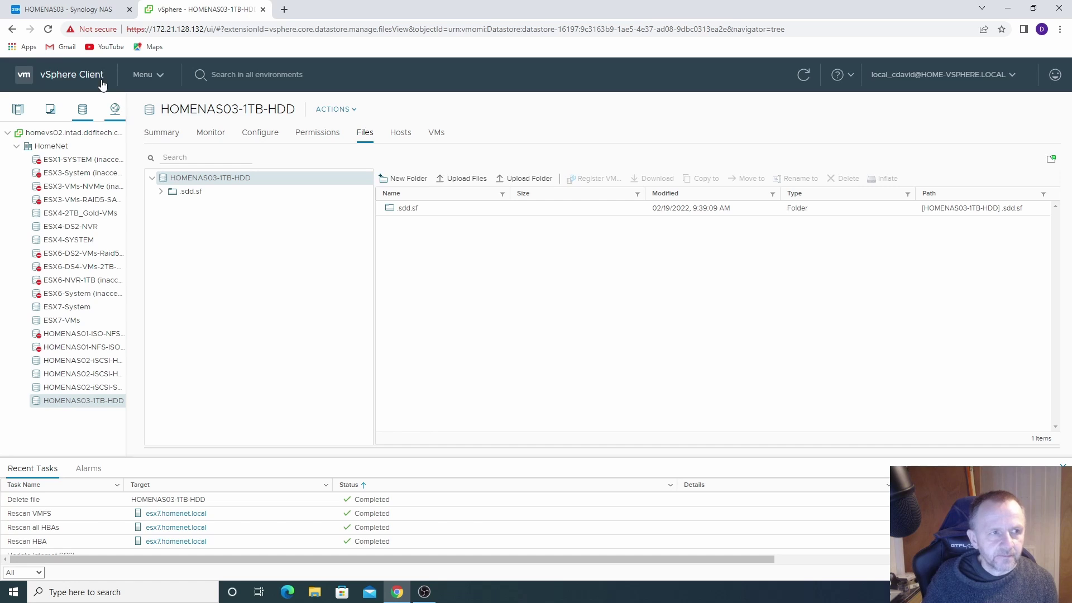
Switch to Synology SAN Manager and review the LUN permissions, the overview, and the iSCSI targets' connected hosts and mapped LUNs.
click(75, 10)
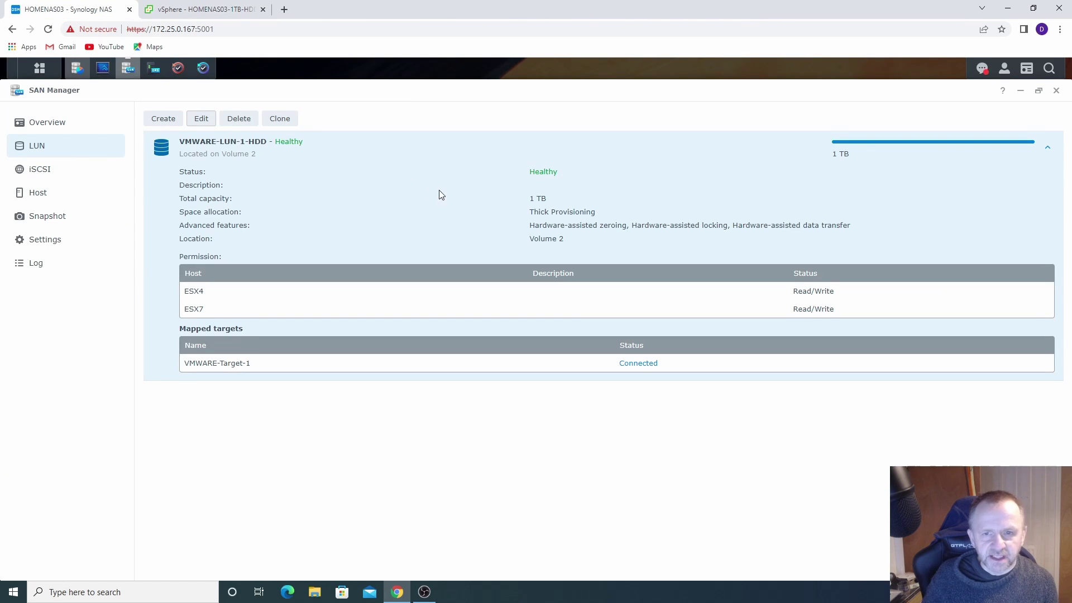
click(51, 127)
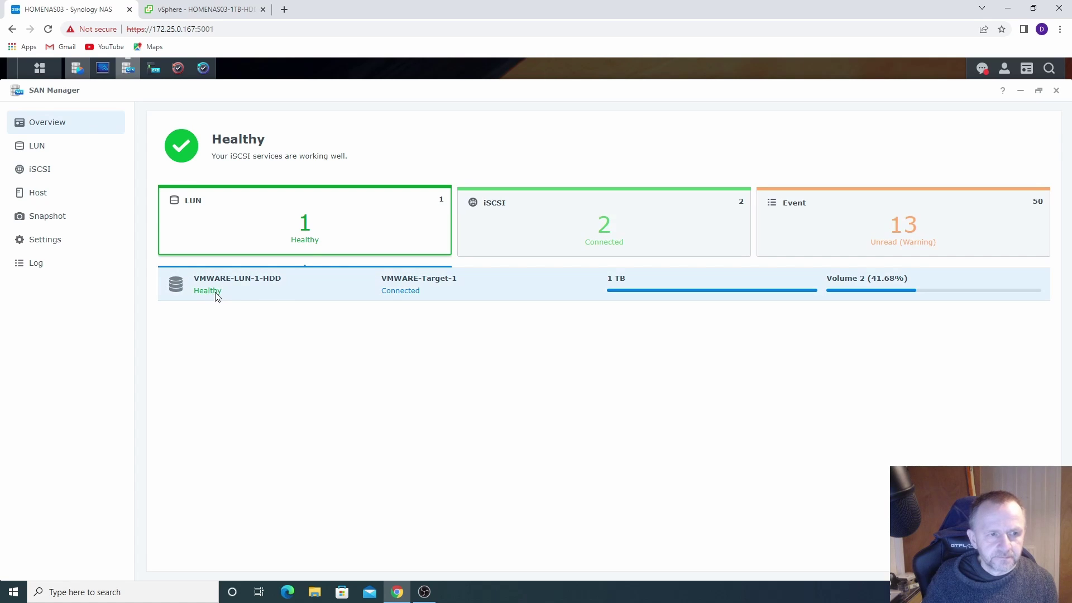
click(40, 171)
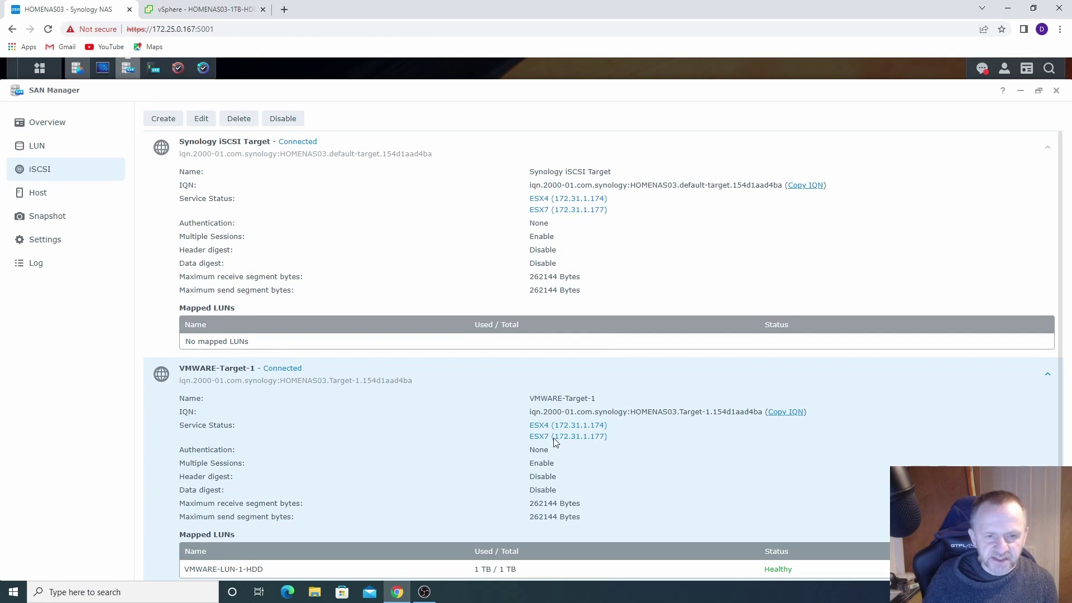
scroll(574, 339, down, 1)
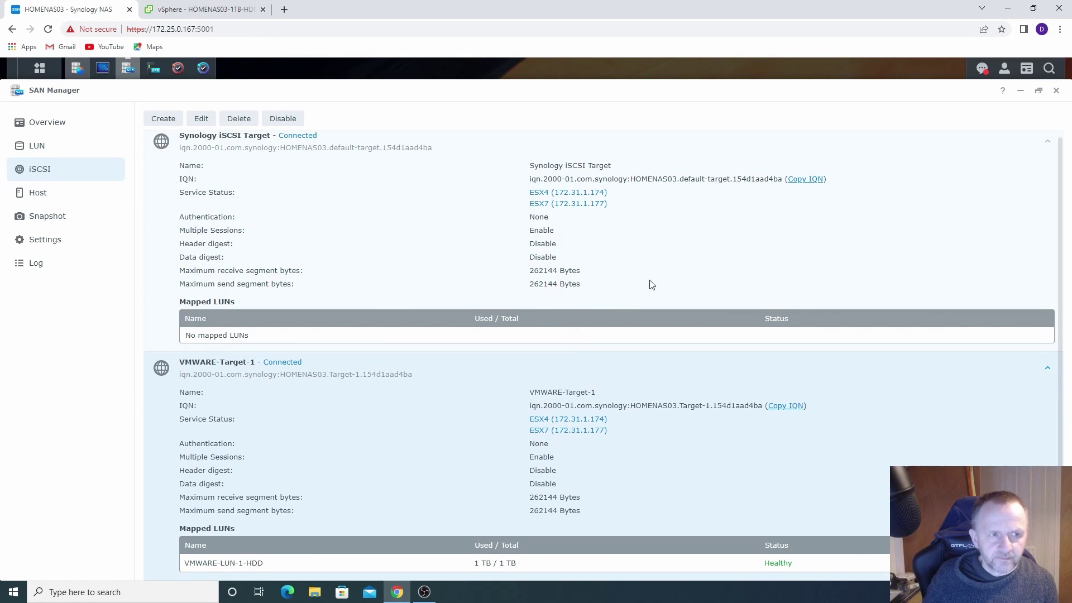